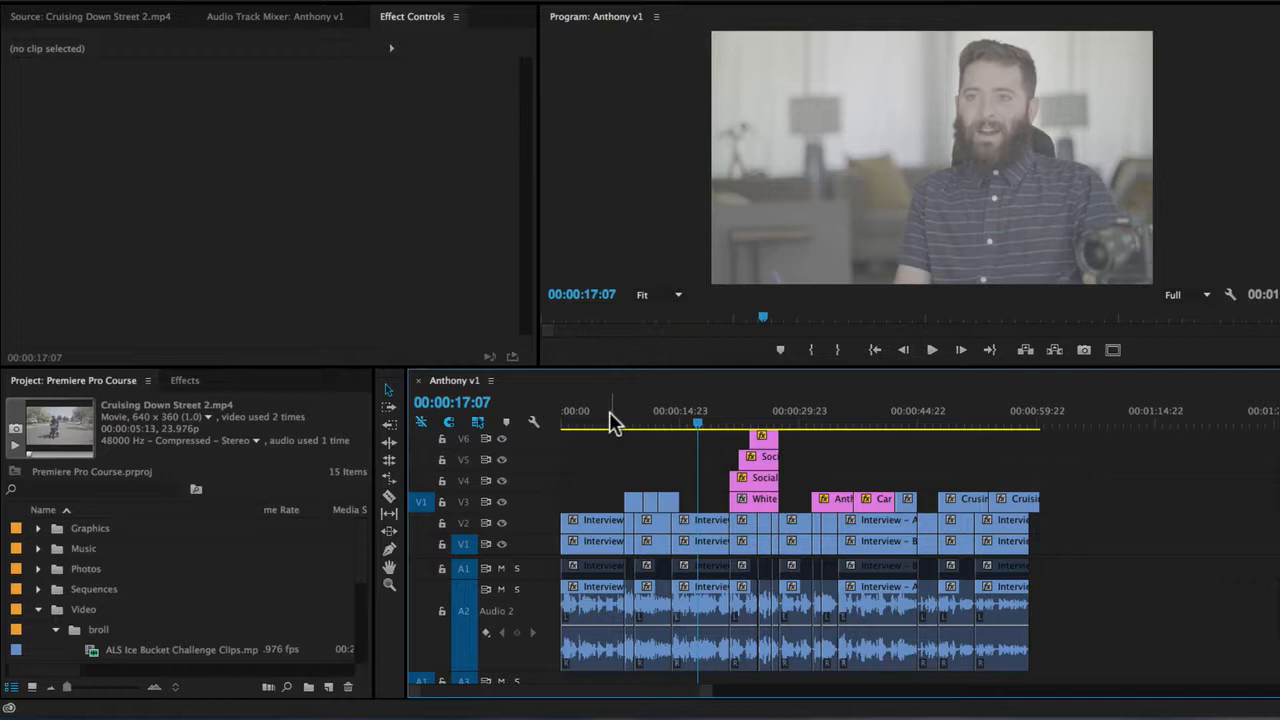
Play back the Anthony v1 sequence from 00:00:06:13 to review the current edit.
{"action": "left_click", "coordinate": [610, 414]}
{"action": "key", "text": "space"}
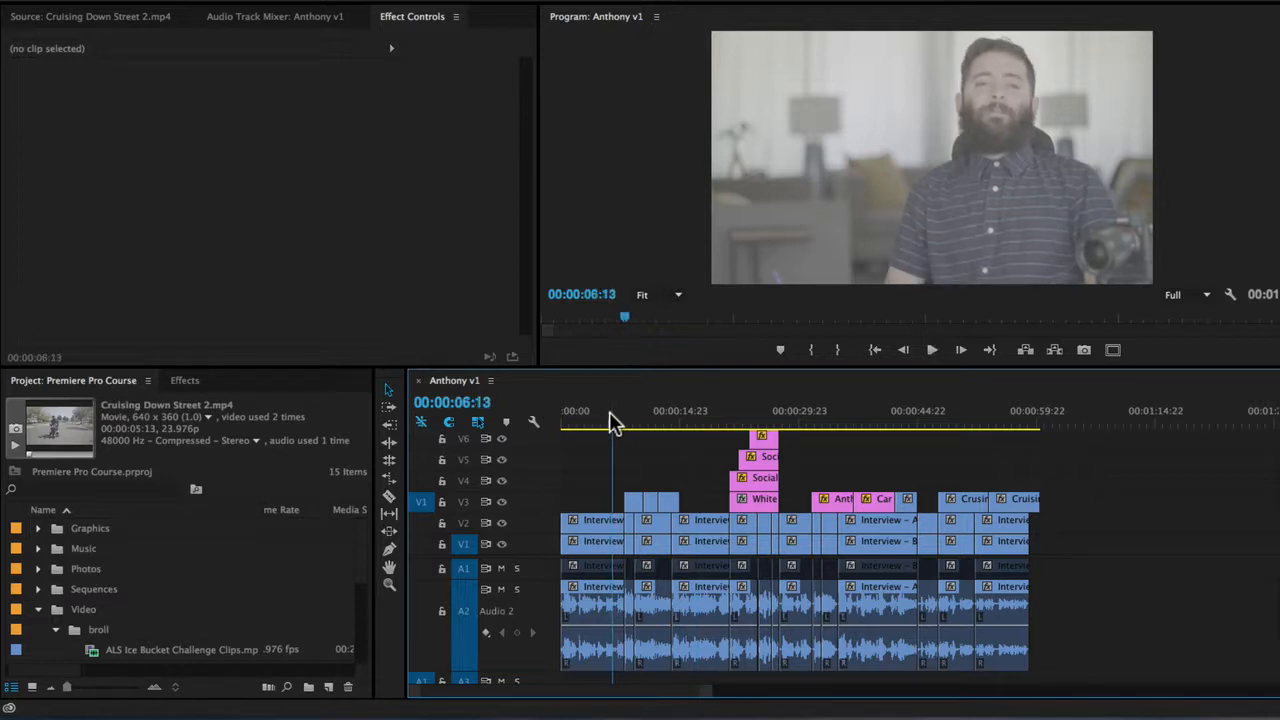
{"action": "key", "text": "space"}
{"action": "key", "text": "XF86AudioMute"}
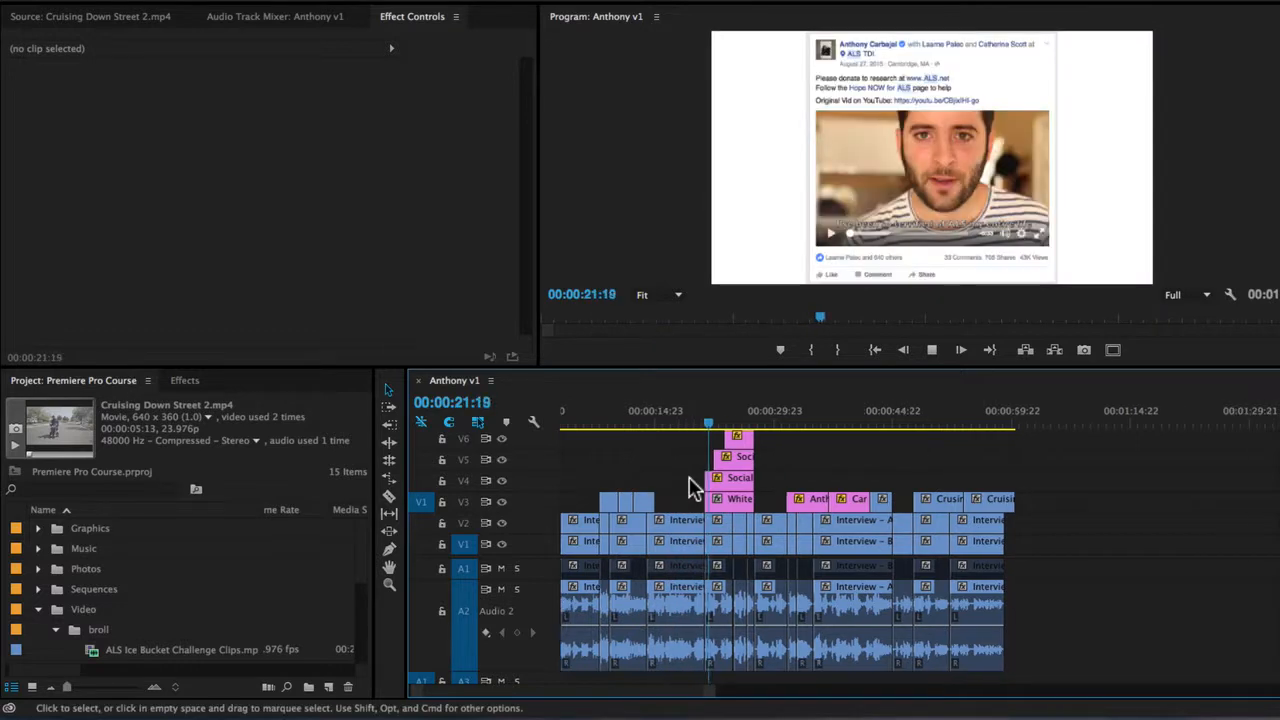
{"action": "left_click", "coordinate": [622, 424]}
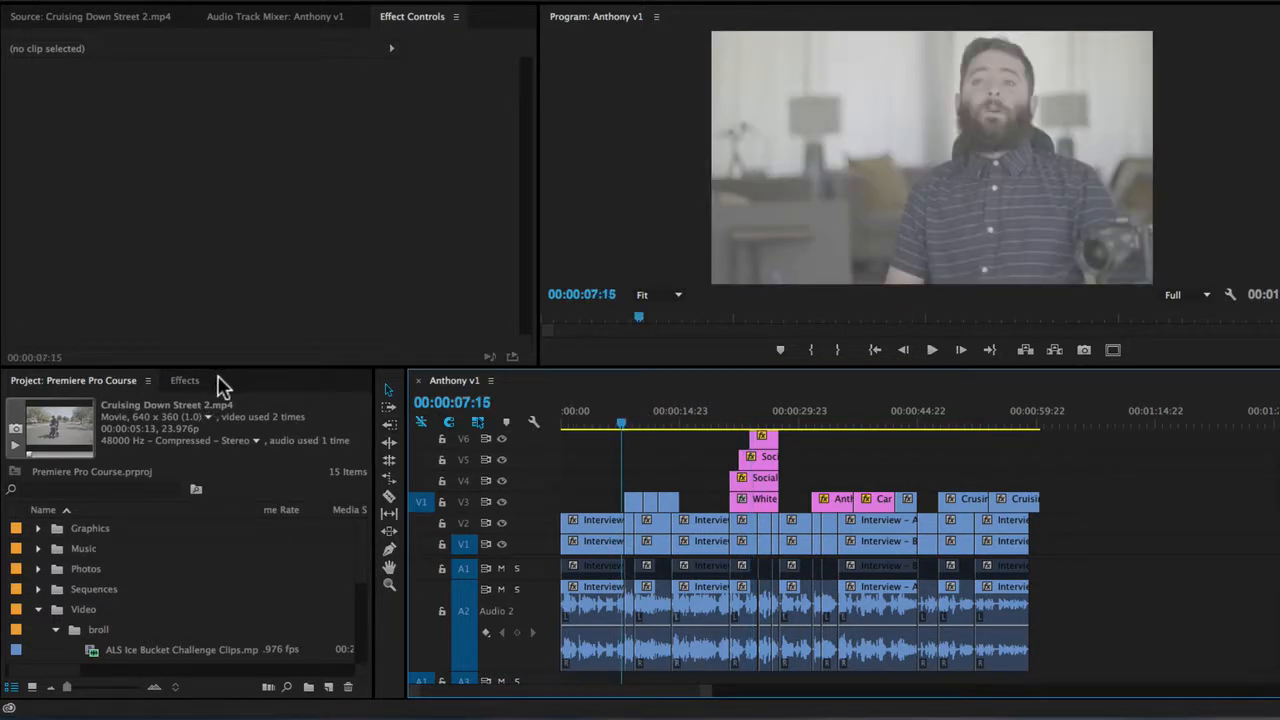
Show the effects library in place of the project files and enlarge the area it occupies.
{"action": "left_click", "coordinate": [186, 381]}
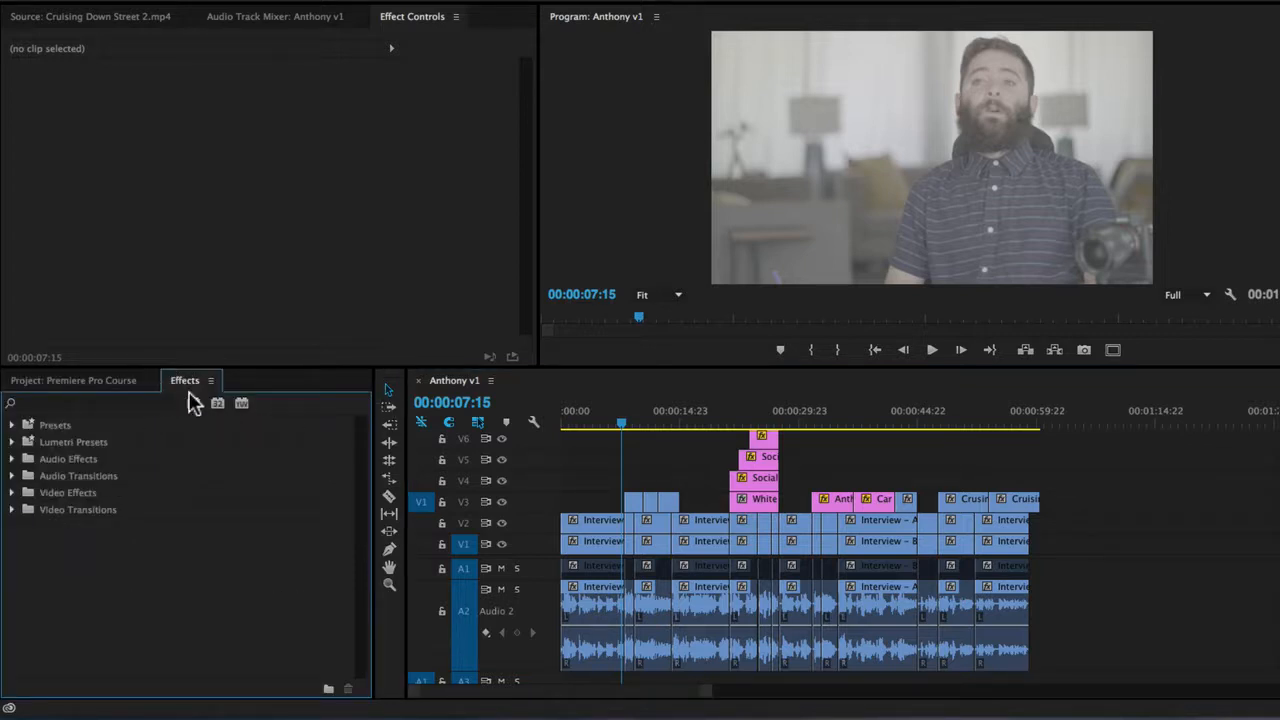
{"action": "left_click", "coordinate": [441, 0]}
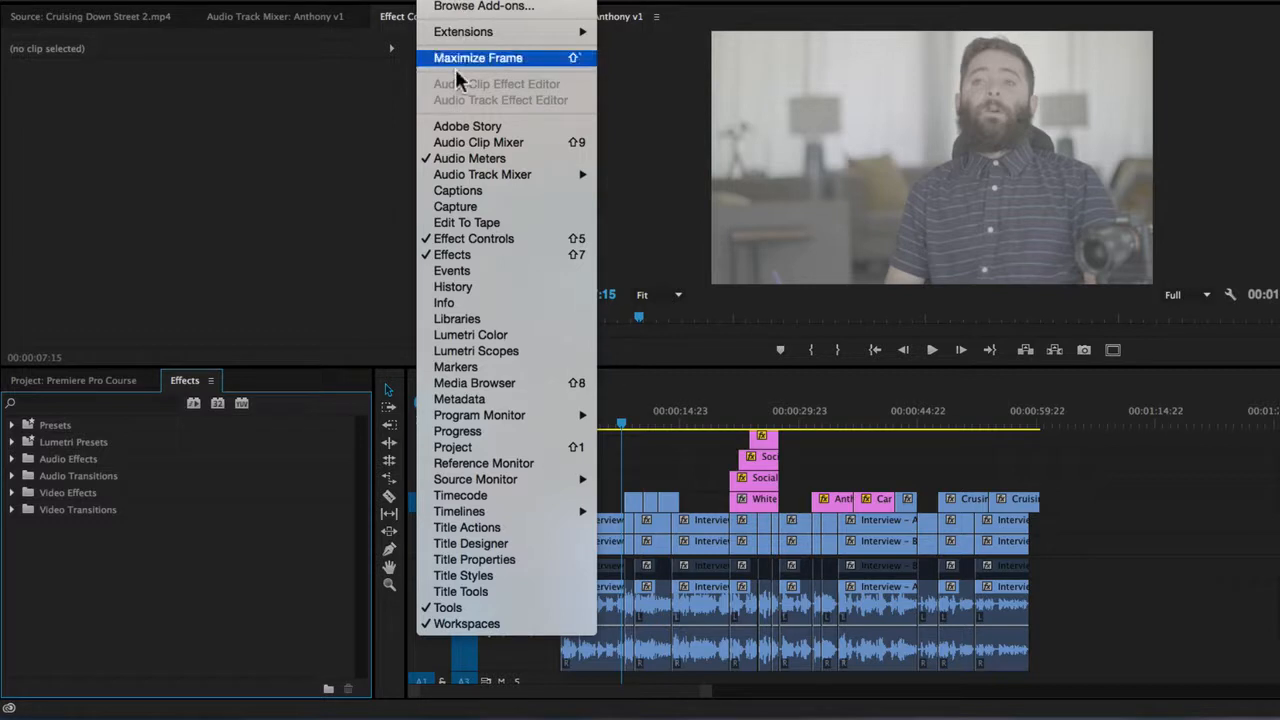
{"action": "left_click", "coordinate": [245, 395]}
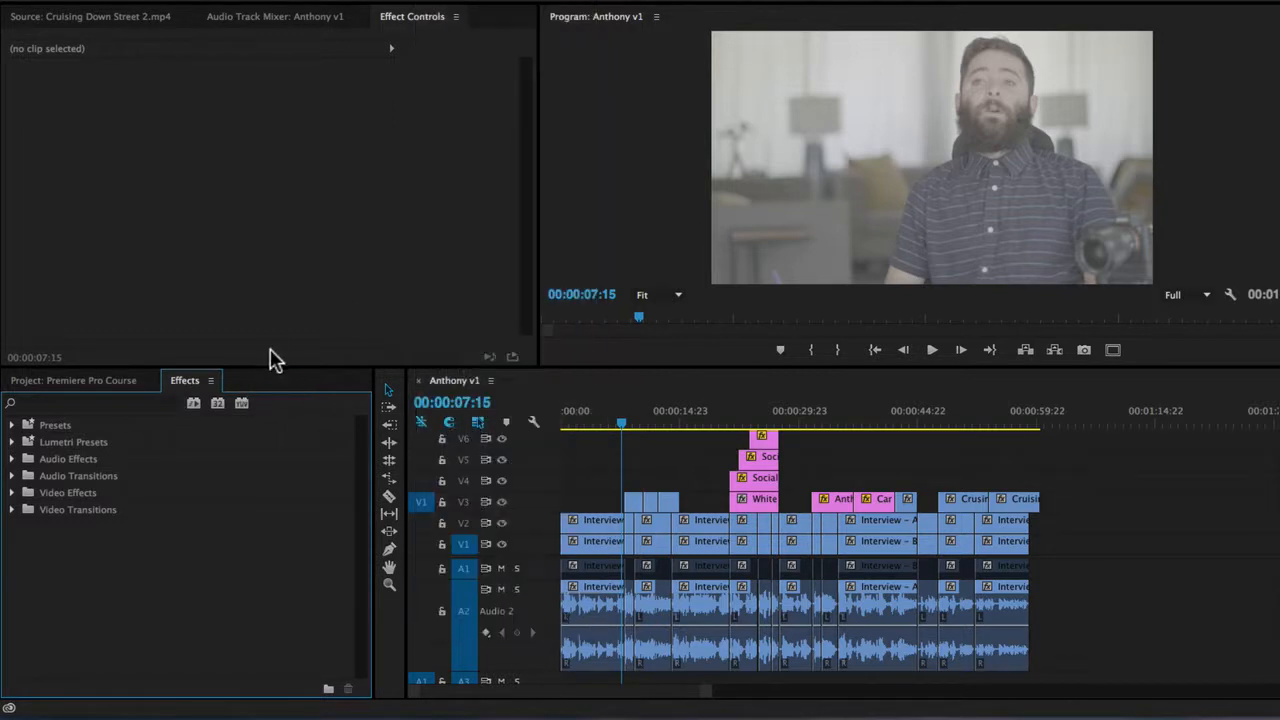
{"action": "left_click_drag", "start_coordinate": [280, 368], "coordinate": [300, 321]}
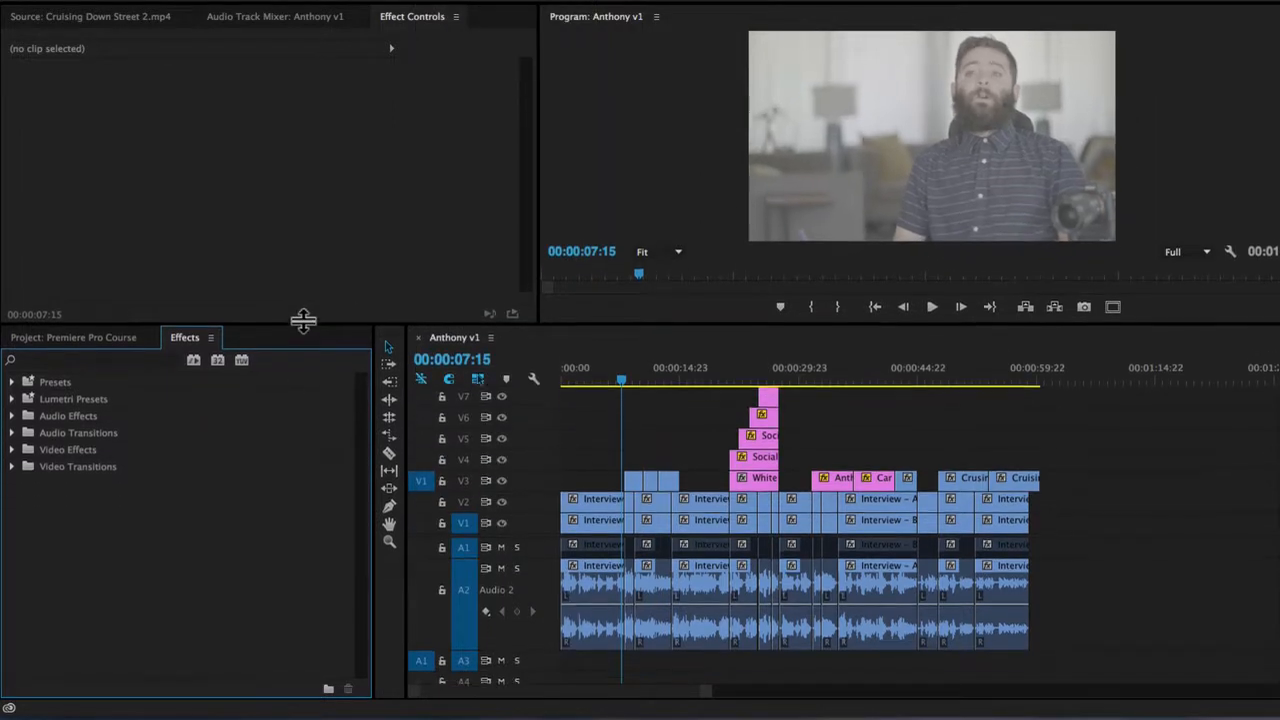
Expand the Video Transitions folder and its 3D Motion group in the effects library.
{"action": "left_click", "coordinate": [70, 358]}
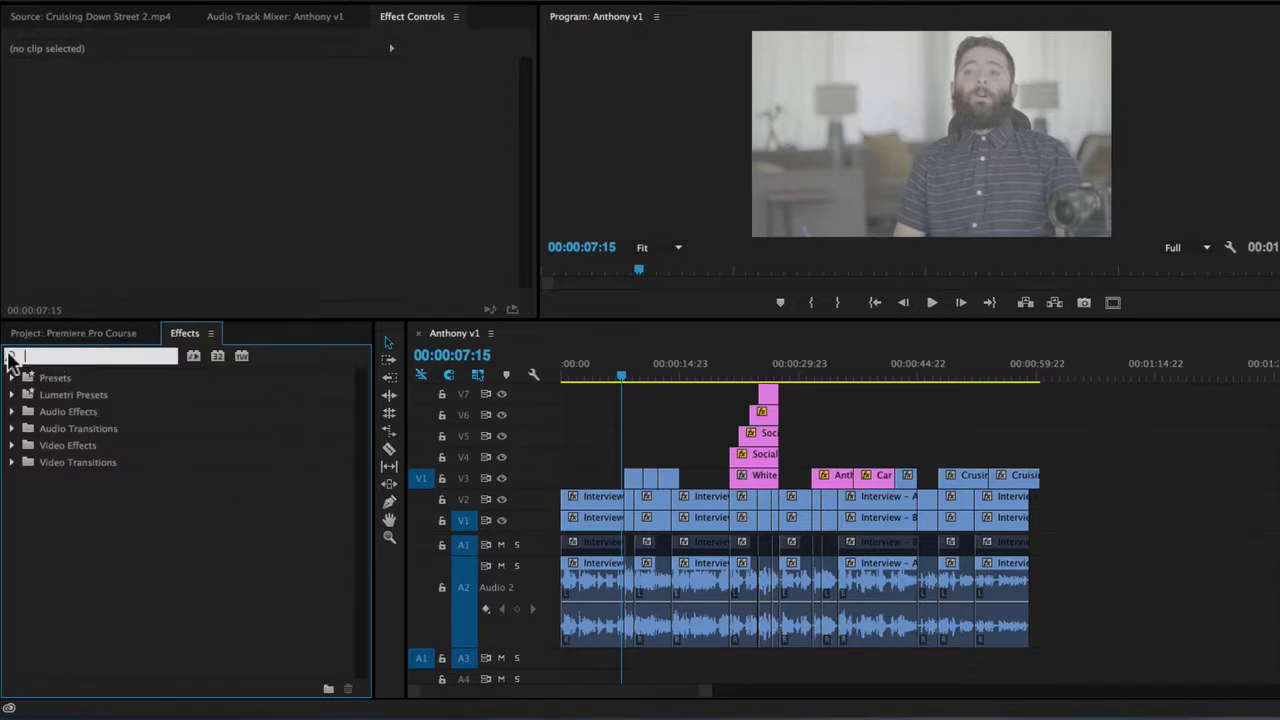
{"action": "left_click", "coordinate": [127, 542]}
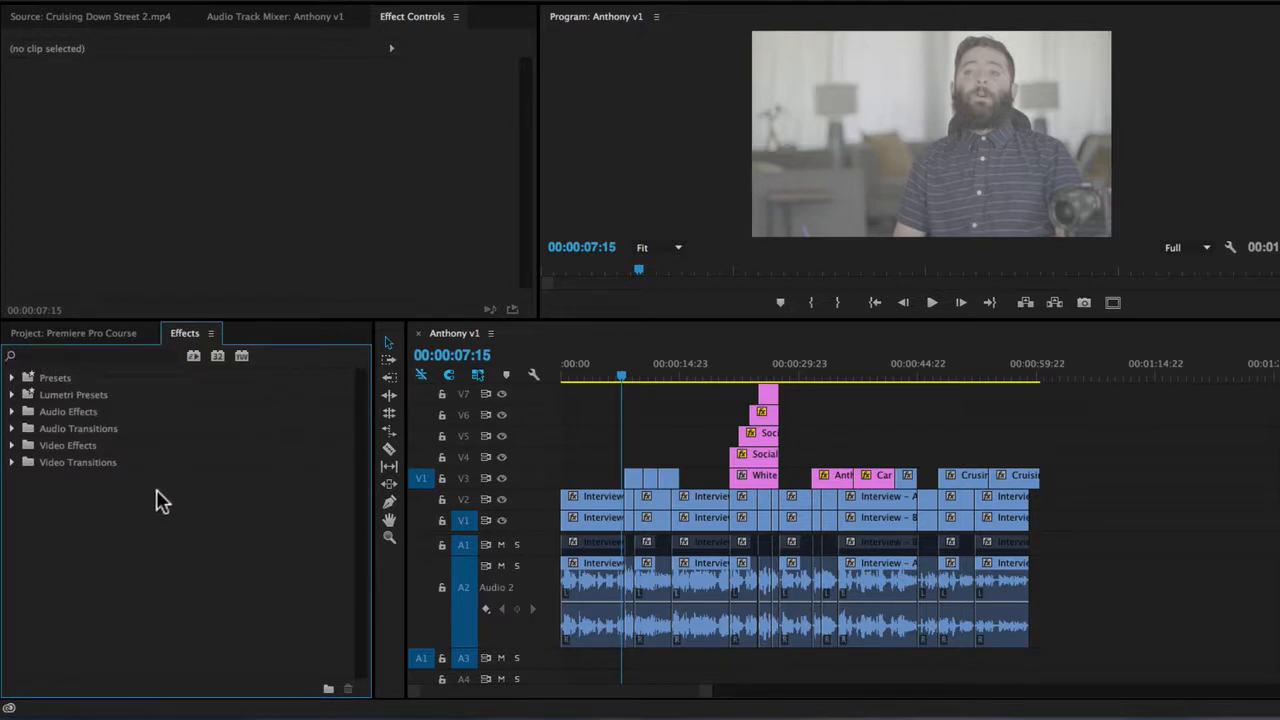
{"action": "left_click", "coordinate": [12, 463]}
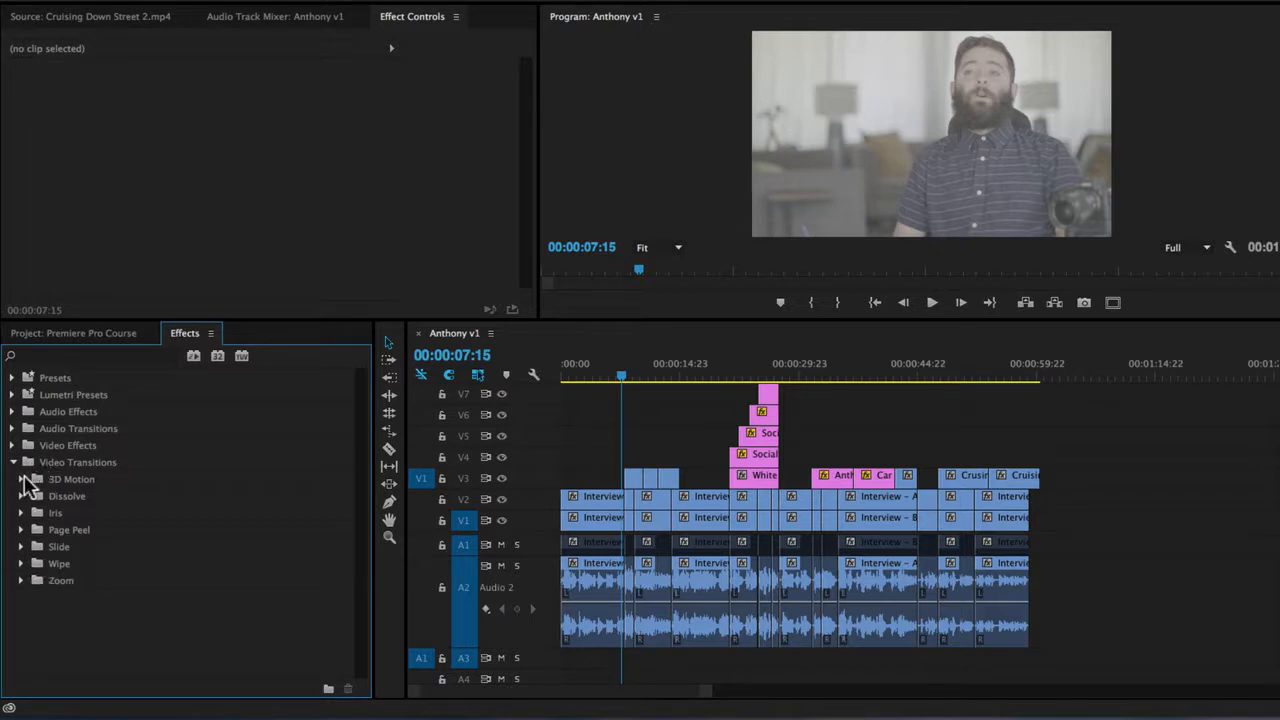
{"action": "left_click", "coordinate": [21, 480]}
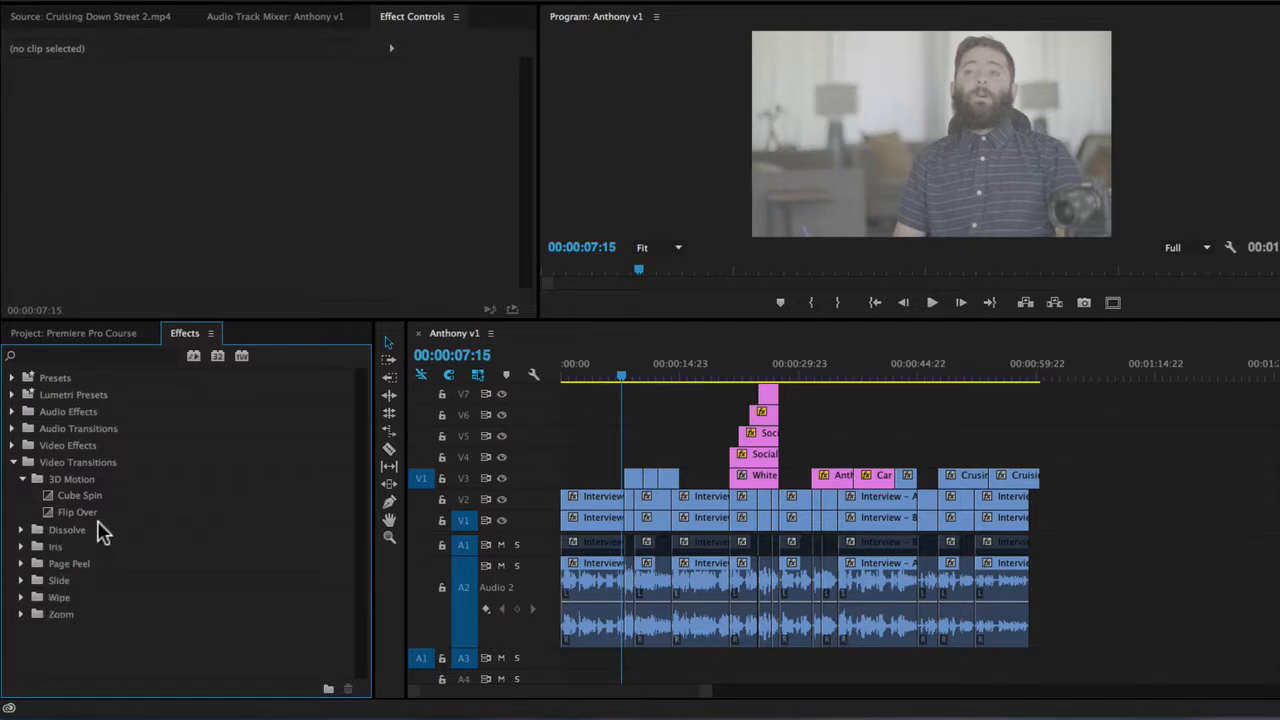
Play across the cut between the Crusing Down Street and Cruising Down Street 2 clips on V3.
{"action": "left_click", "coordinate": [659, 421]}
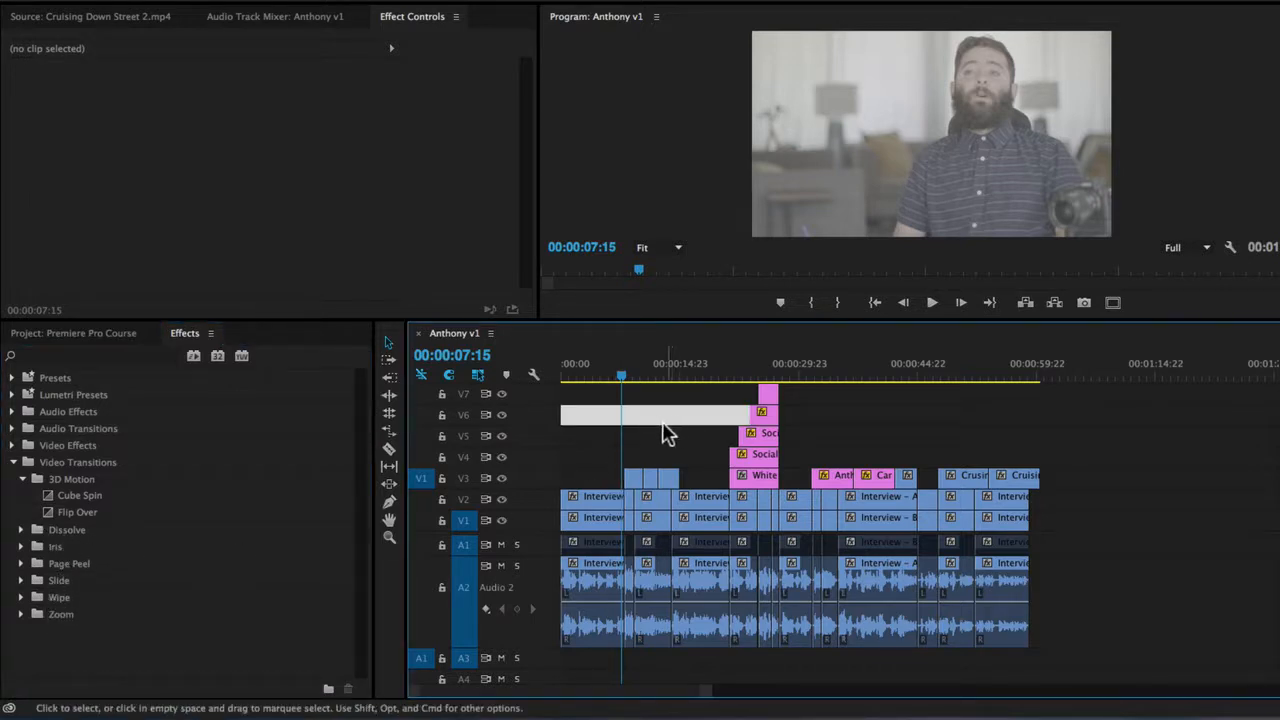
{"action": "left_click", "coordinate": [984, 378]}
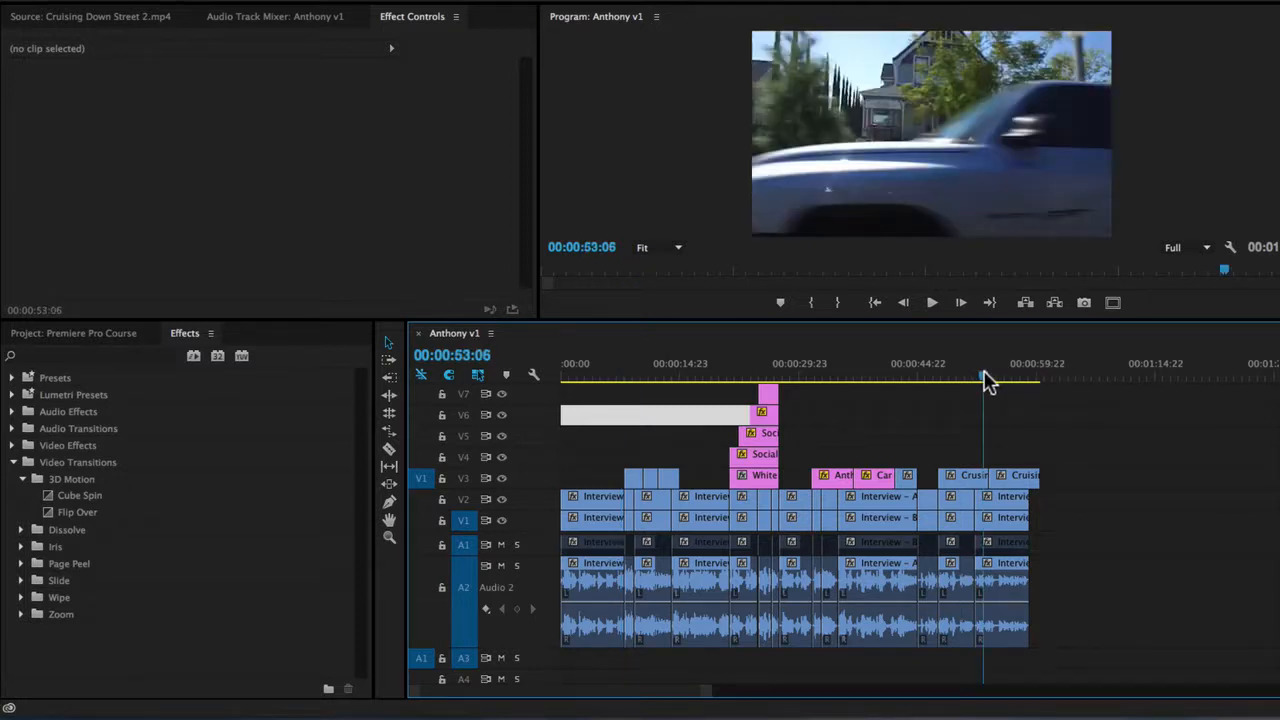
{"action": "key", "text": "="}
{"action": "key", "text": "="}
{"action": "left_click_drag", "start_coordinate": [923, 376], "coordinate": [874, 381]}
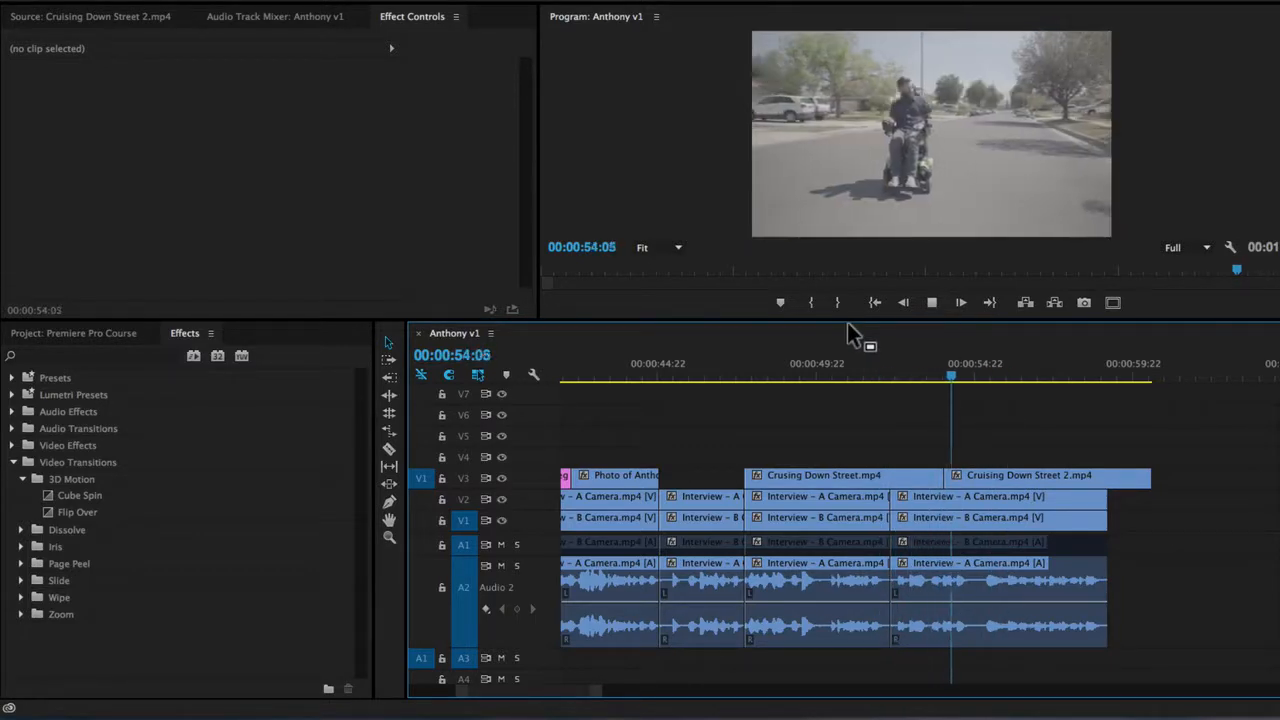
{"action": "key", "text": "space"}
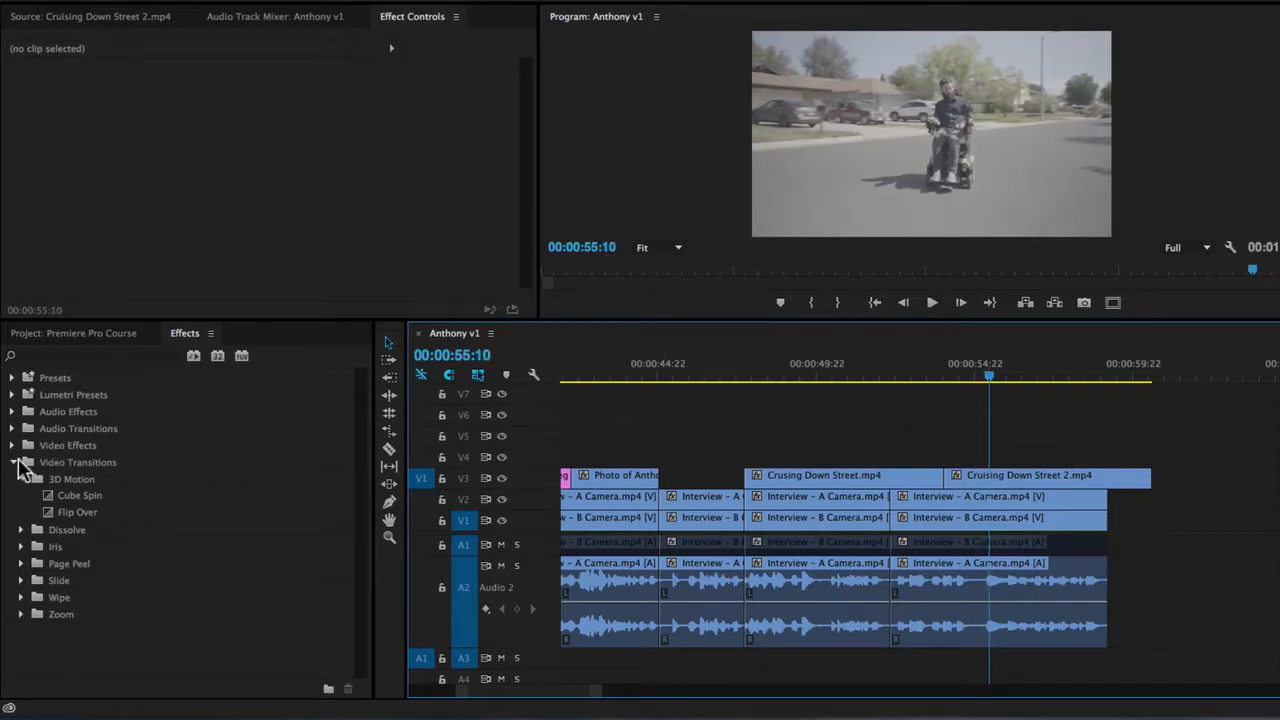
Apply the Cube Spin transition to the cut between the two street clips on V3 and preview it.
{"action": "left_click", "coordinate": [84, 498]}
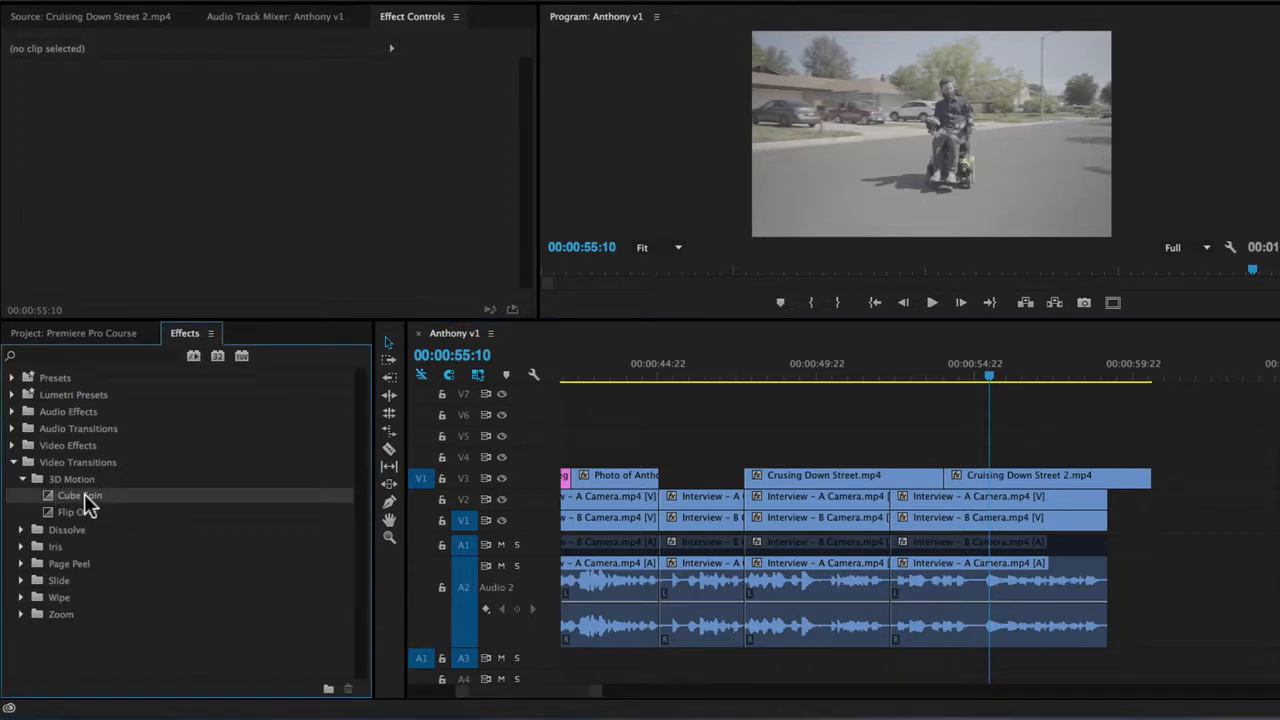
{"action": "left_click_drag", "start_coordinate": [66, 498], "coordinate": [943, 478]}
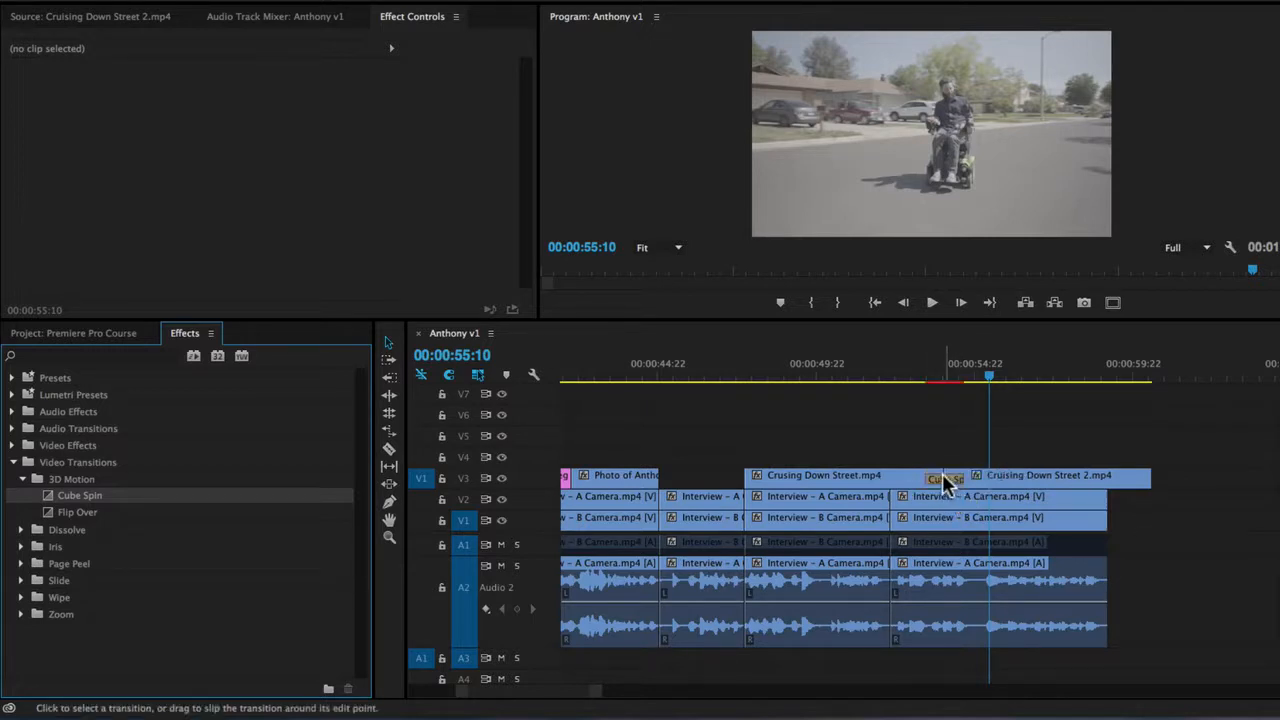
{"action": "left_click", "coordinate": [928, 378]}
{"action": "key", "text": "space"}
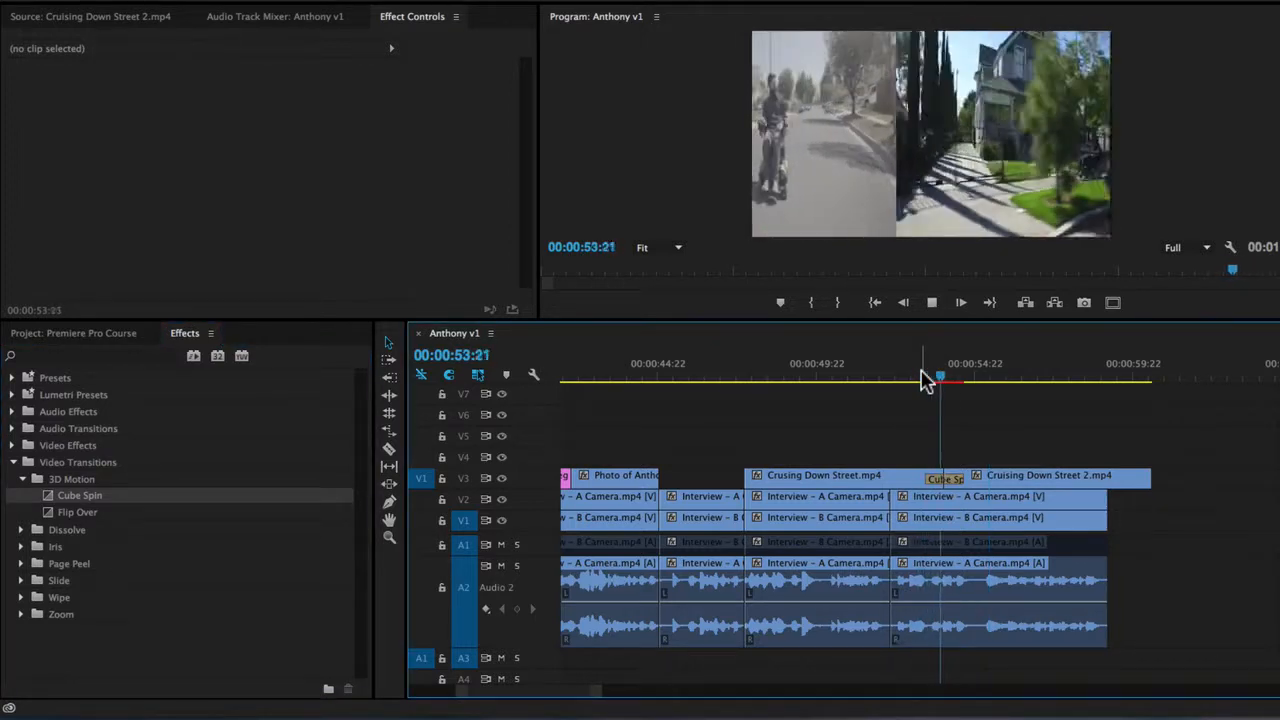
{"action": "left_click_drag", "start_coordinate": [922, 380], "coordinate": [953, 378]}
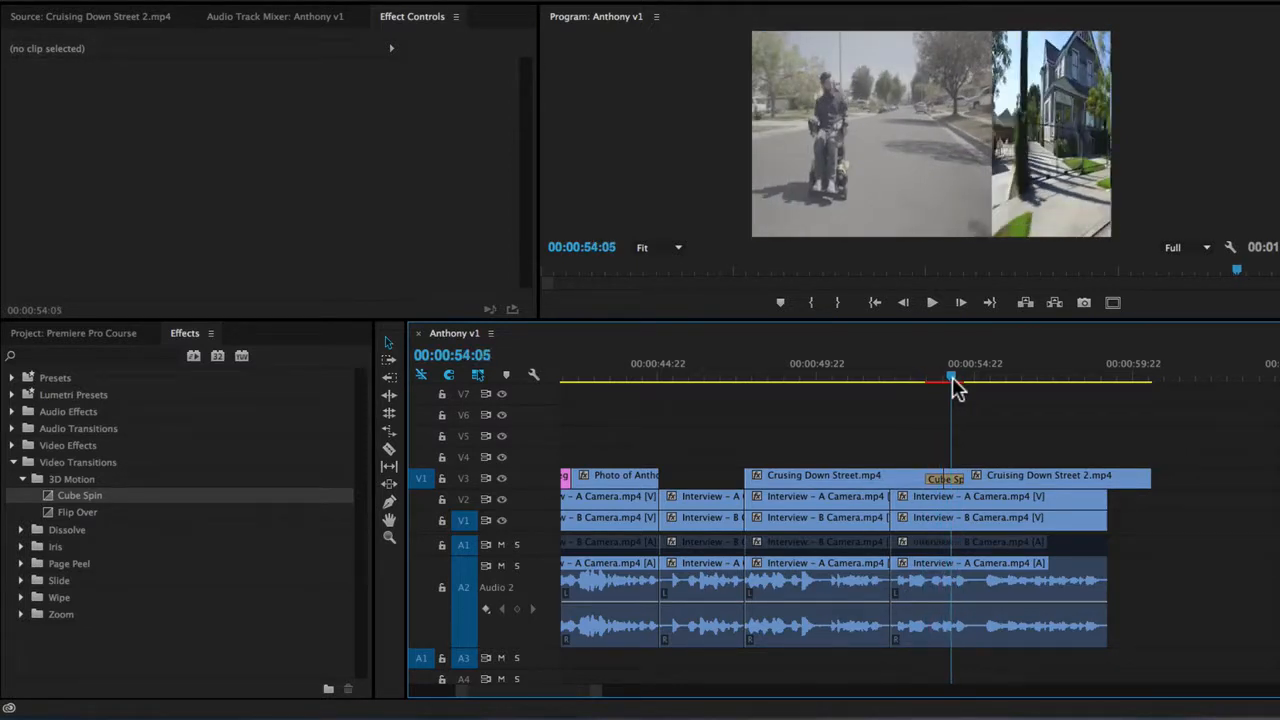
Lengthen the Cube Spin transition to 00:00:01:18, centred at the cut, and play it back.
{"action": "key", "text": "equal"}
{"action": "key", "text": "equal"}
{"action": "left_click_drag", "start_coordinate": [846, 376], "coordinate": [911, 398]}
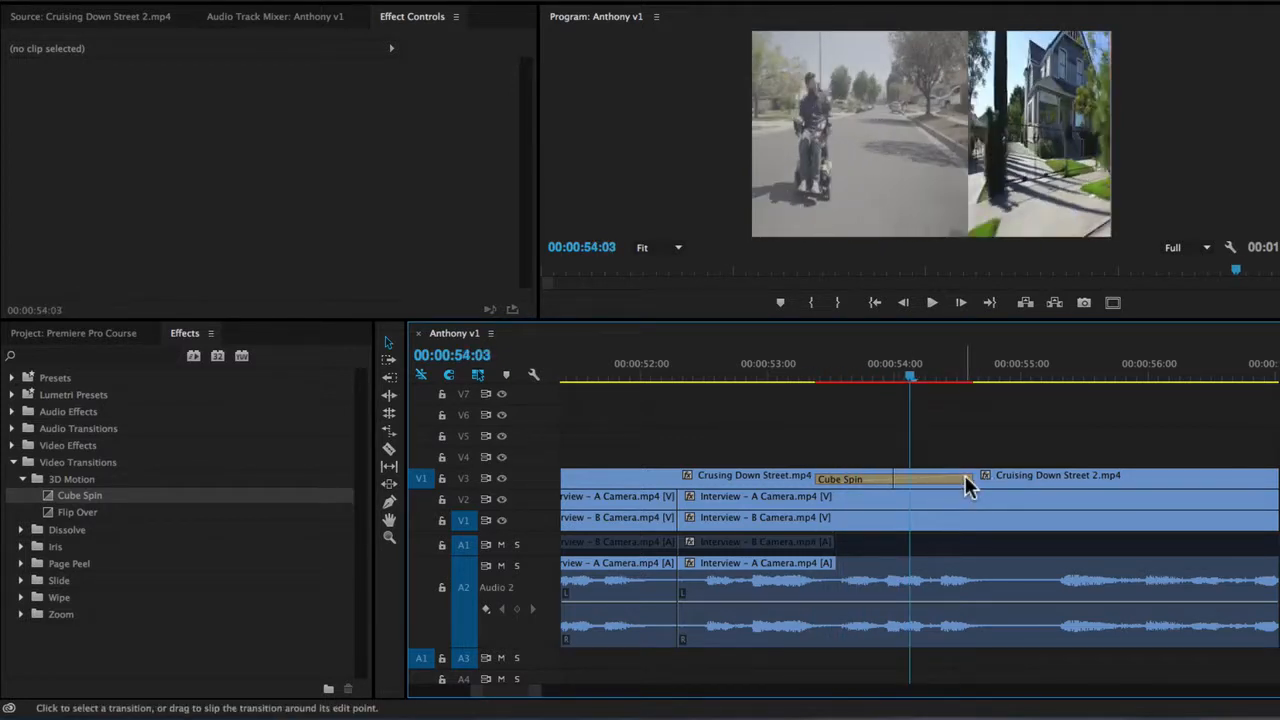
{"action": "left_click_drag", "start_coordinate": [813, 476], "coordinate": [730, 487]}
{"action": "left_click_drag", "start_coordinate": [832, 377], "coordinate": [762, 376]}
{"action": "key", "text": "space"}
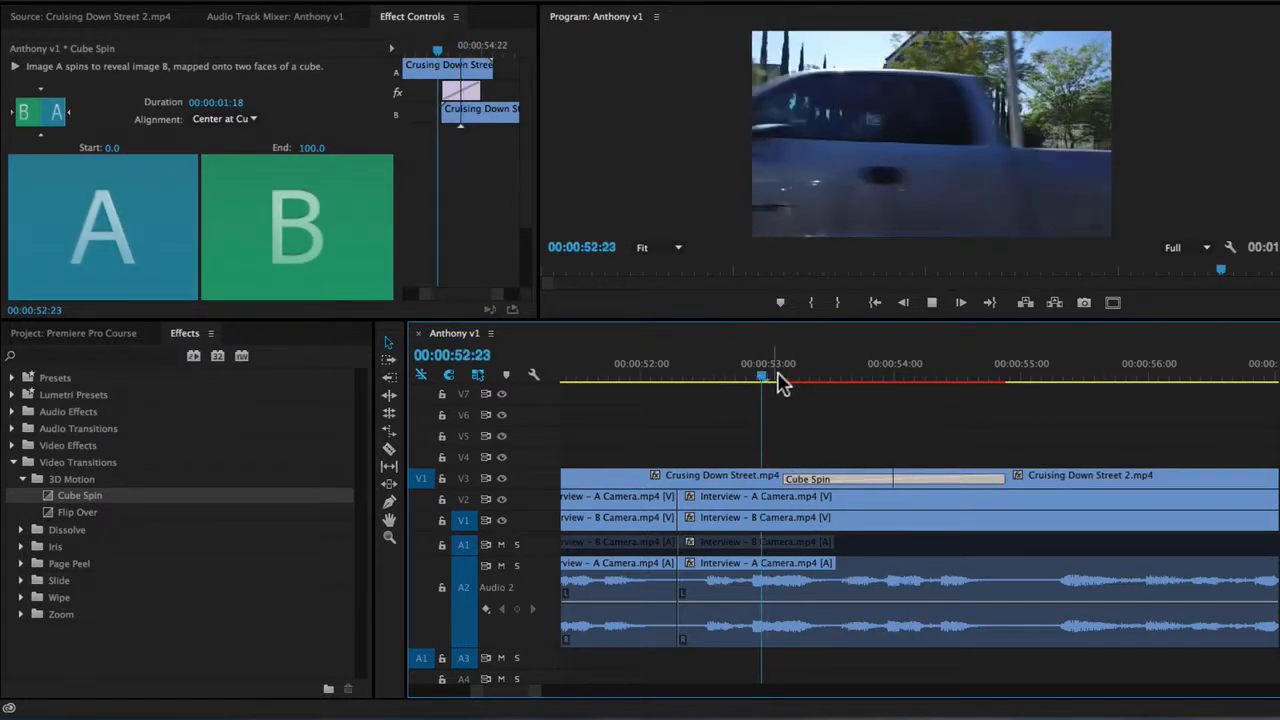
Shorten the Cube Spin transition to 00:00:00:08 and play it back.
{"action": "left_click_drag", "start_coordinate": [1002, 481], "coordinate": [913, 481]}
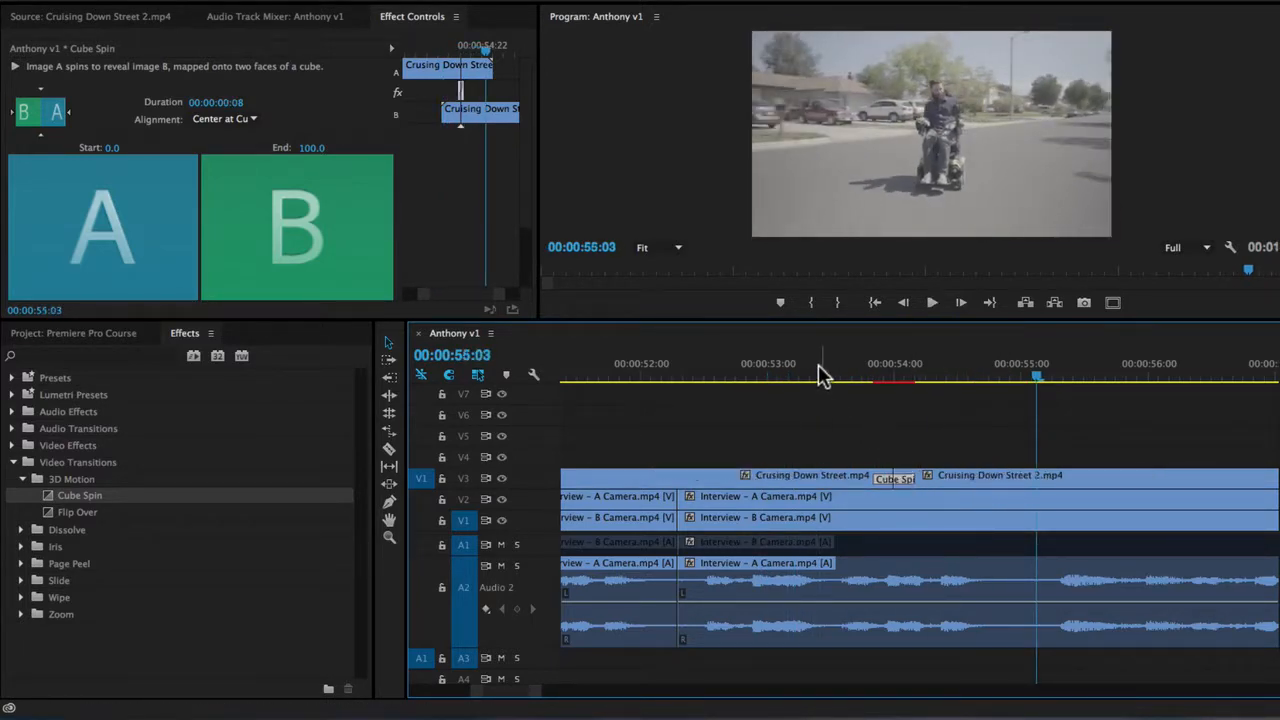
{"action": "left_click", "coordinate": [818, 374]}
{"action": "key", "text": "space"}
Adjust the Cube Spin transition to 00:00:00:18 ending at the cut and preview it.
{"action": "key", "text": "space"}
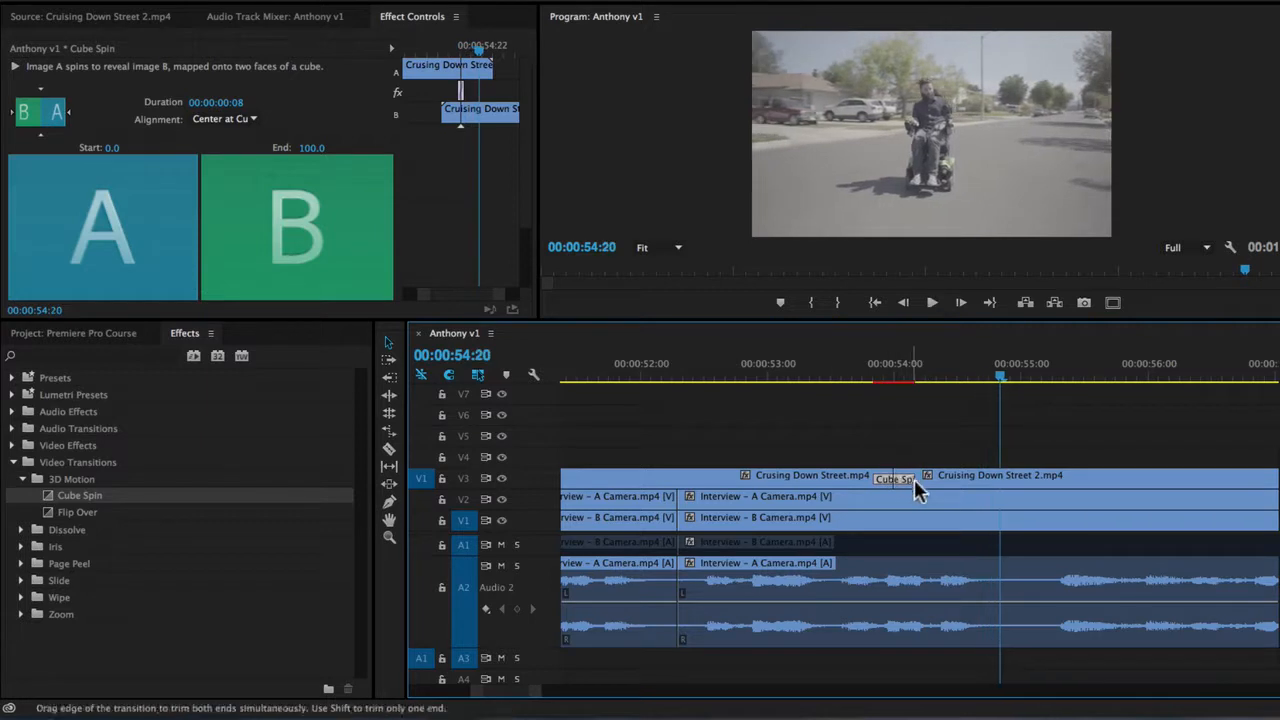
{"action": "left_click_drag", "start_coordinate": [914, 479], "coordinate": [795, 477]}
{"action": "left_click", "coordinate": [783, 374]}
{"action": "key", "text": "space"}
{"action": "key", "text": "space"}
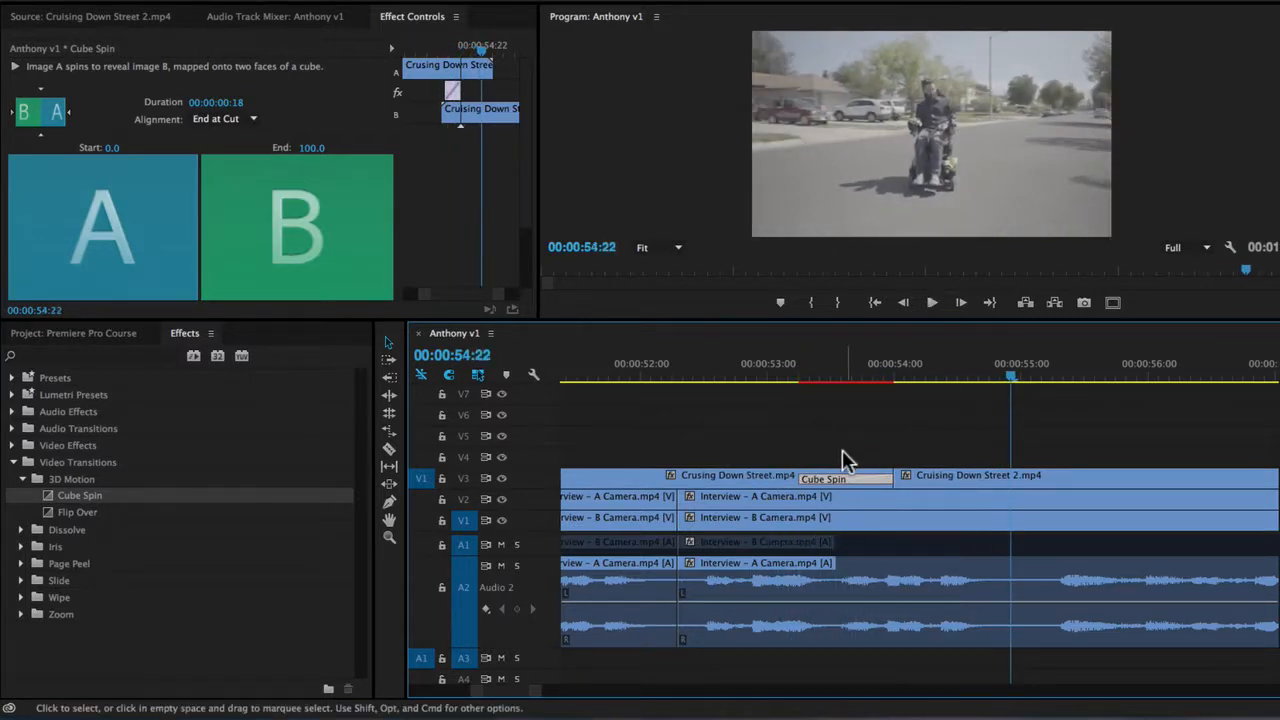
Preview the Cube Spin transition starting at the cut, and delete it from between the street clips.
{"action": "left_click_drag", "start_coordinate": [816, 476], "coordinate": [960, 483]}
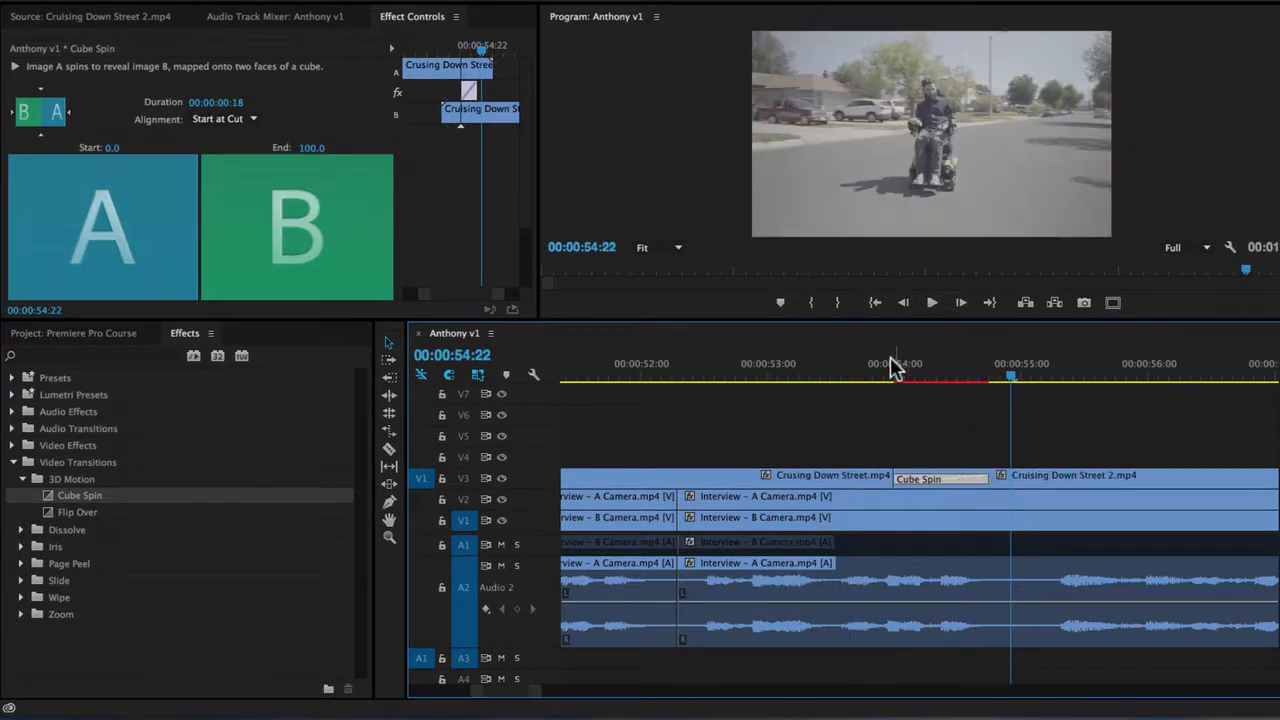
{"action": "left_click", "coordinate": [790, 377]}
{"action": "key", "text": "space"}
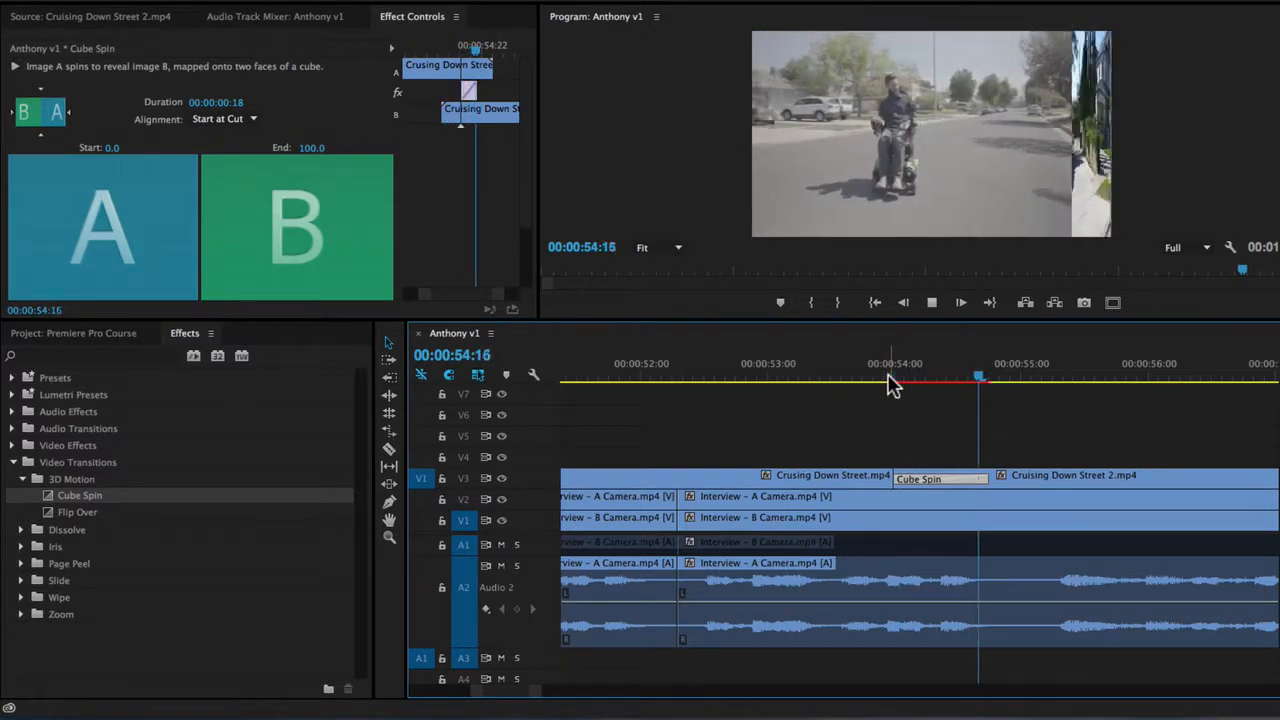
{"action": "left_click_drag", "start_coordinate": [938, 478], "coordinate": [890, 478]}
{"action": "key", "text": "Delete"}
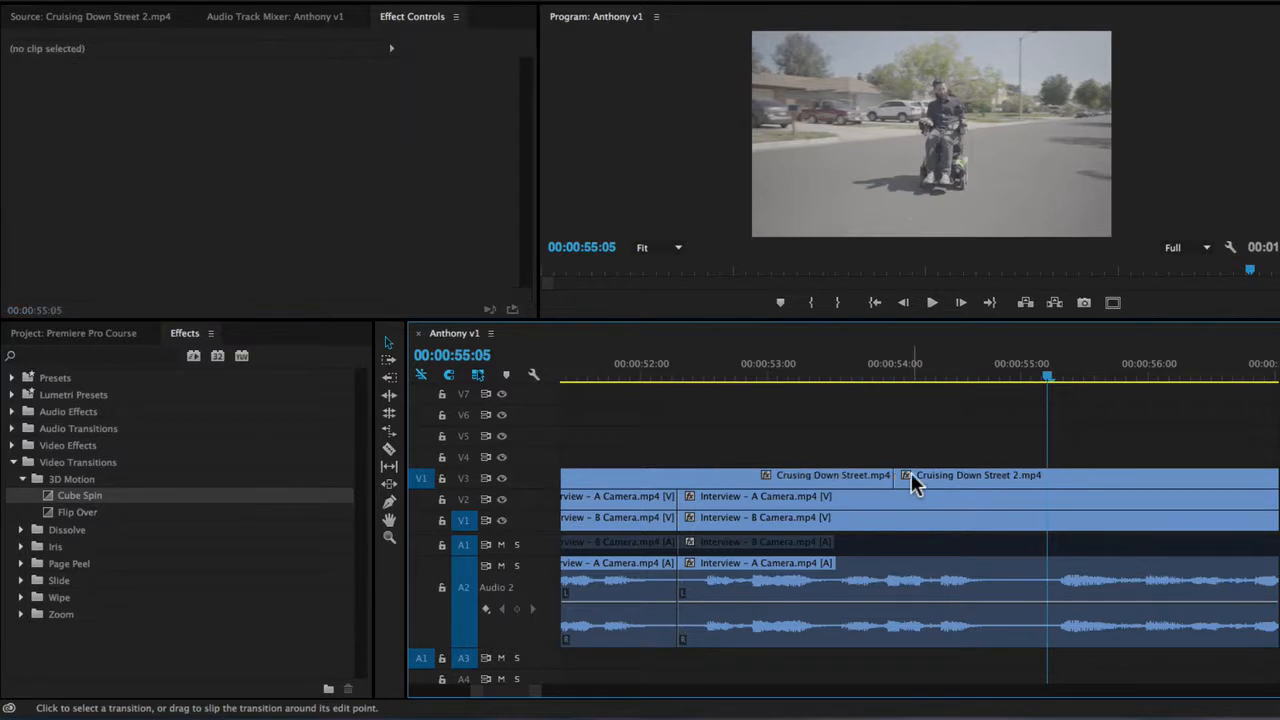
Duplicate both street clips on V3 about 16 seconds further along the same track.
{"action": "key", "text": "minus"}
{"action": "key", "text": "minus"}
{"action": "key", "text": "minus"}
{"action": "scroll", "coordinate": [1004, 442], "scroll_direction": "right", "scroll_amount": 1}
{"action": "scroll", "coordinate": [1004, 453], "scroll_direction": "right", "scroll_amount": 2}
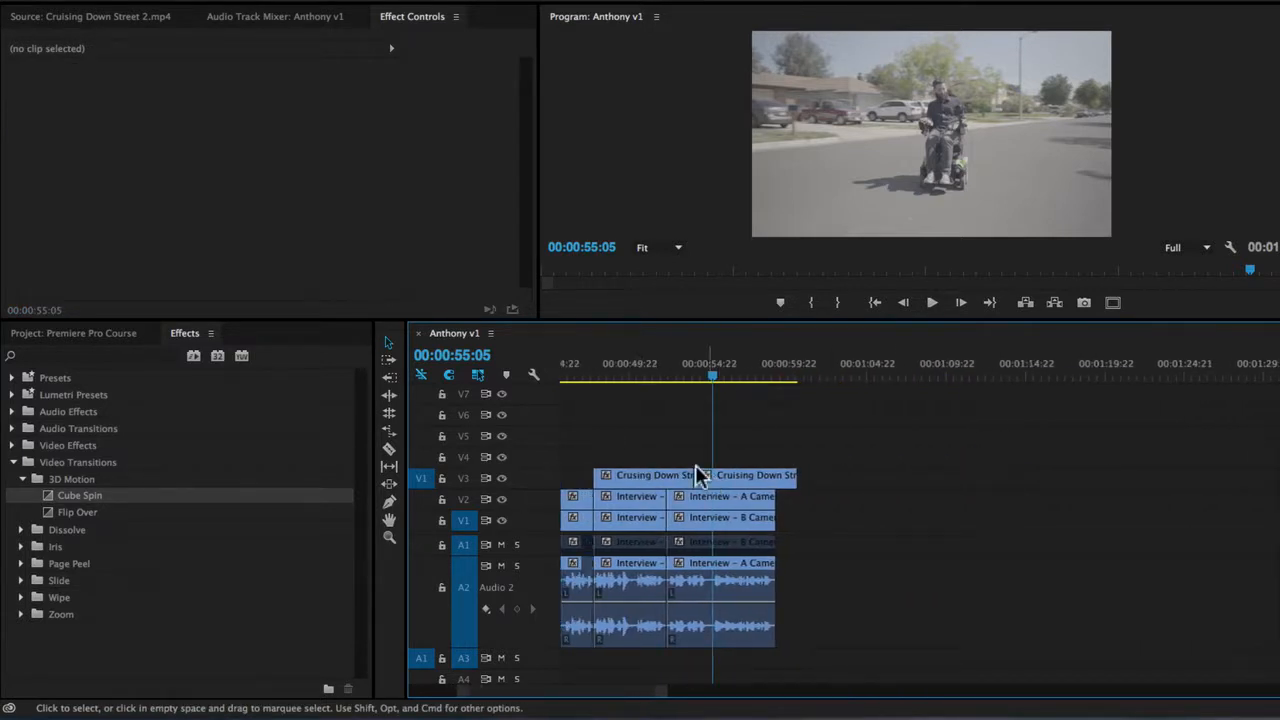
{"action": "left_click_drag", "start_coordinate": [713, 462], "coordinate": [716, 472]}
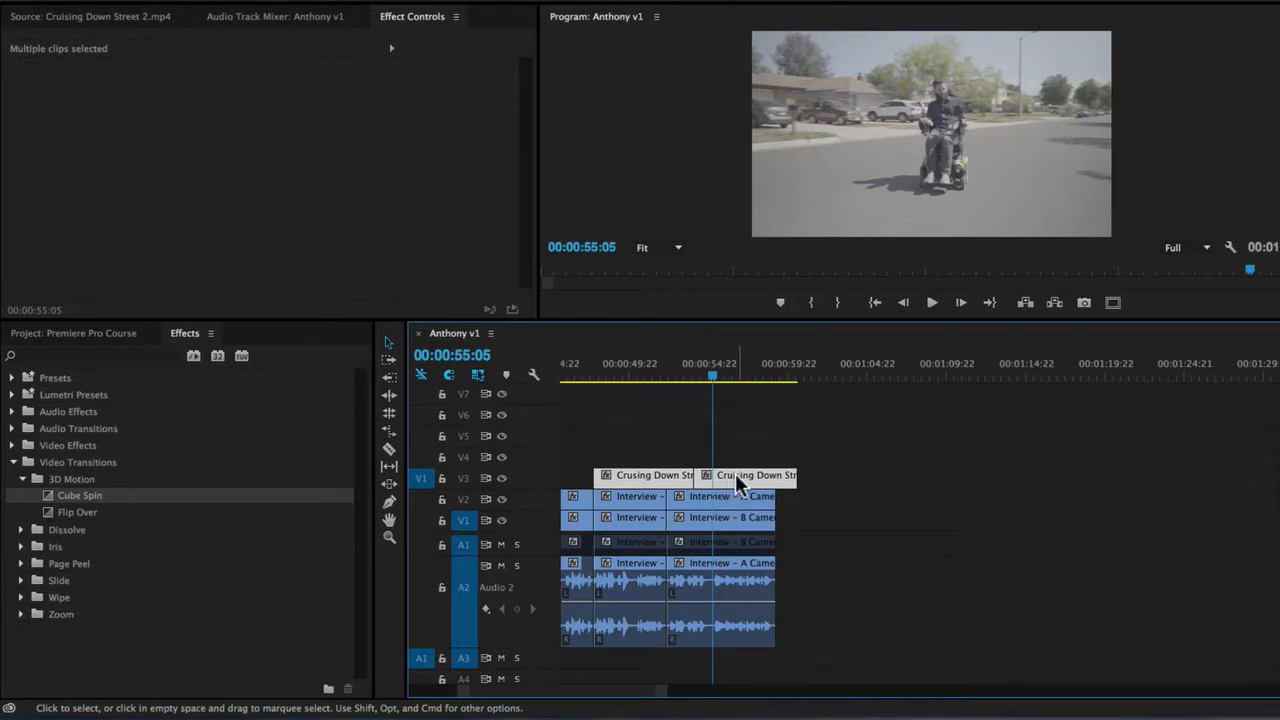
{"action": "left_click_drag", "start_coordinate": [735, 473], "coordinate": [996, 482]}
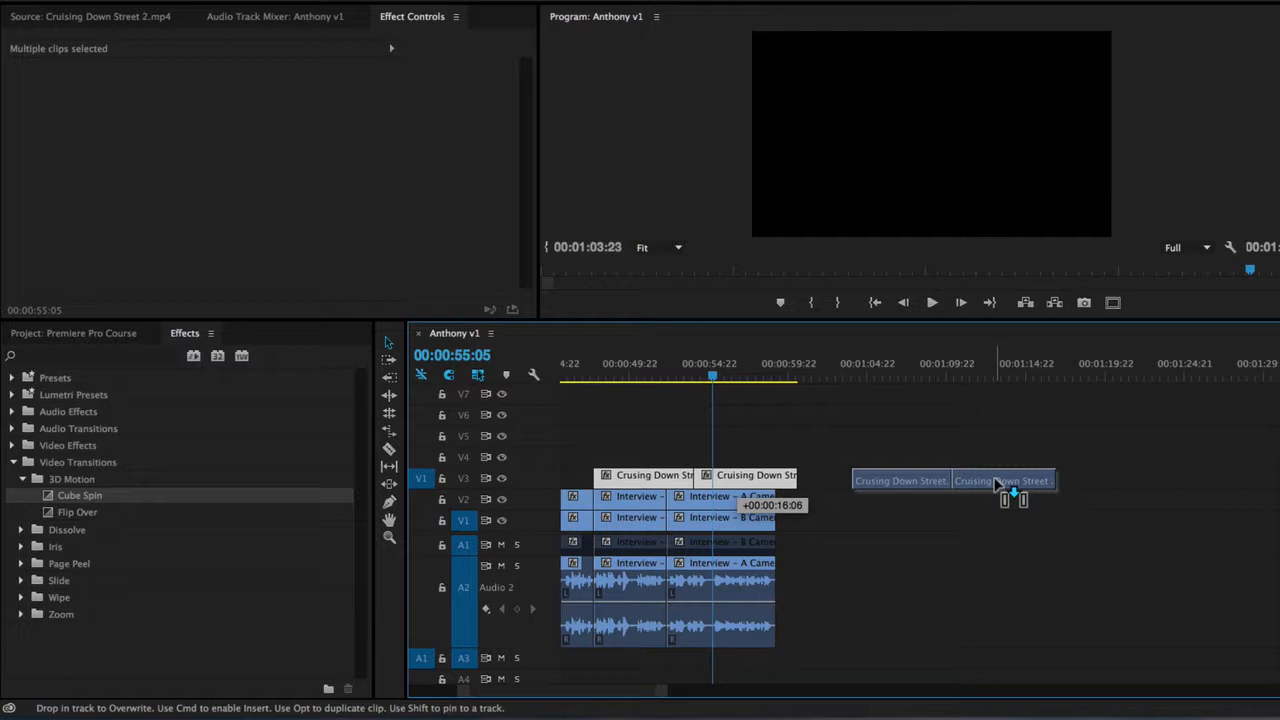
{"action": "left_click_drag", "start_coordinate": [996, 482], "coordinate": [993, 481]}
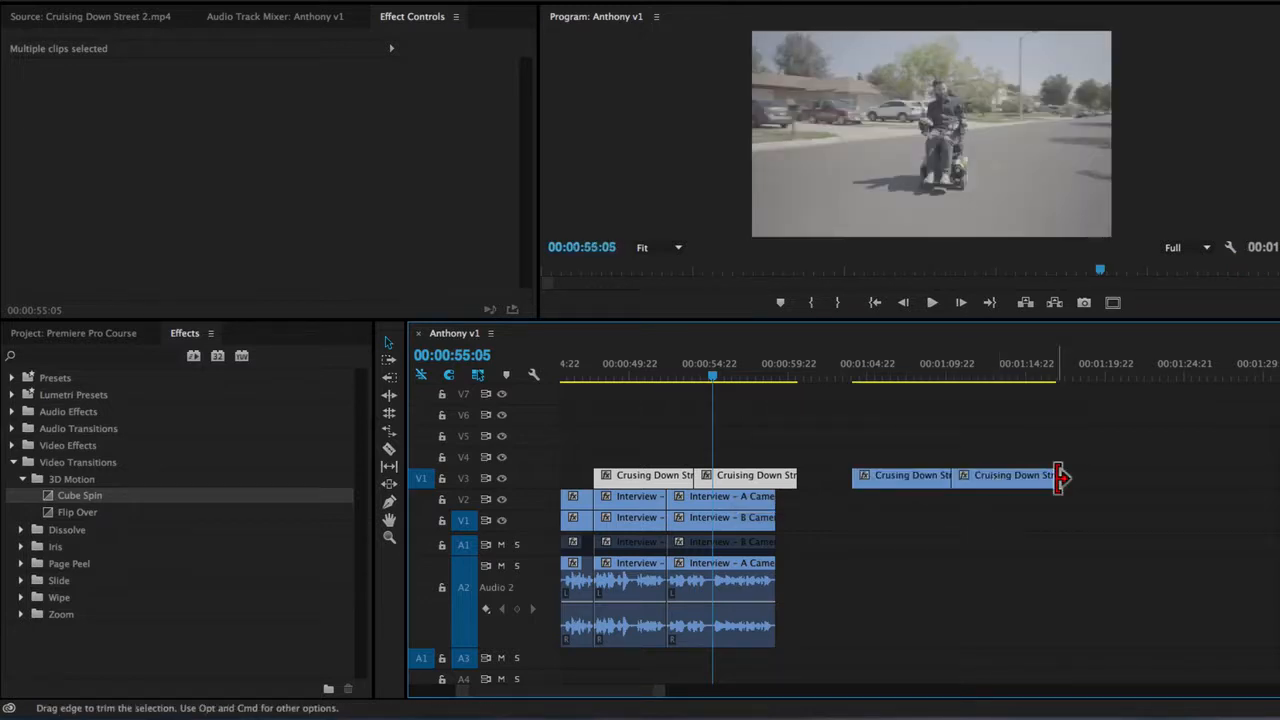
Paste another copy of the two street clips into the sequence at 00:01:18:06.
{"action": "left_click_drag", "start_coordinate": [885, 368], "coordinate": [962, 398]}
{"action": "left_click_drag", "start_coordinate": [656, 452], "coordinate": [708, 478]}
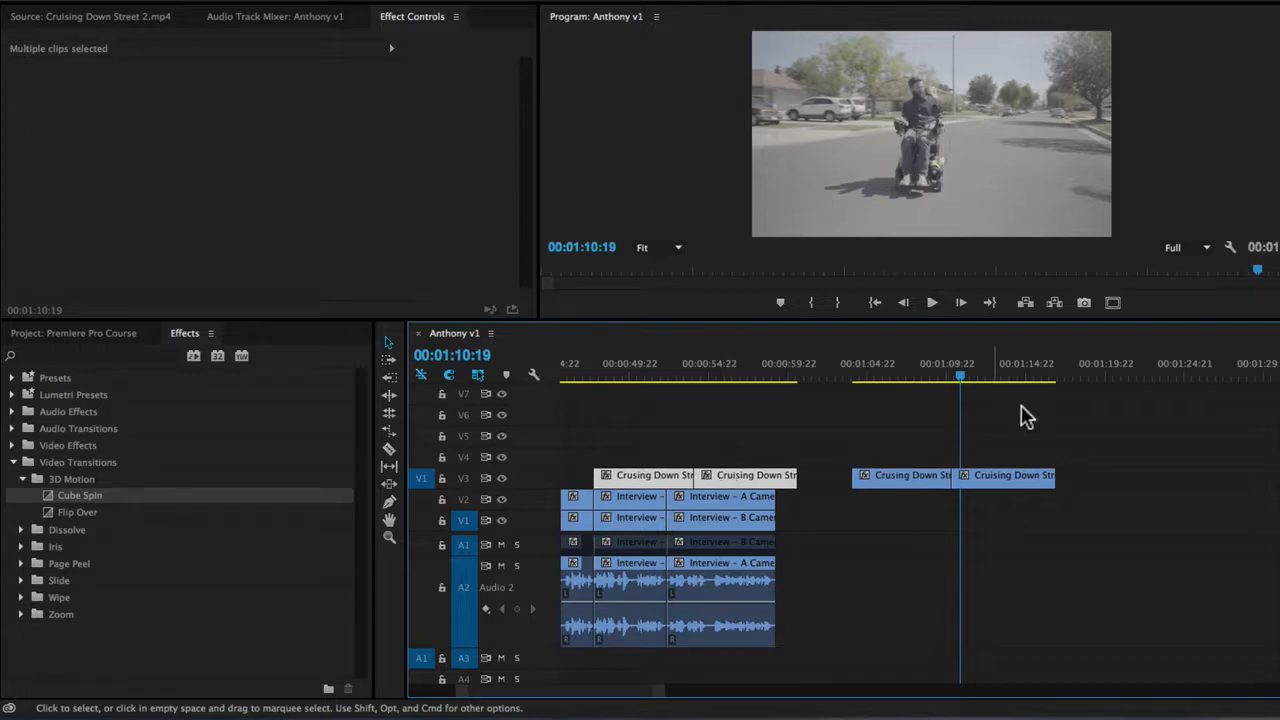
{"action": "left_click", "coordinate": [1080, 368]}
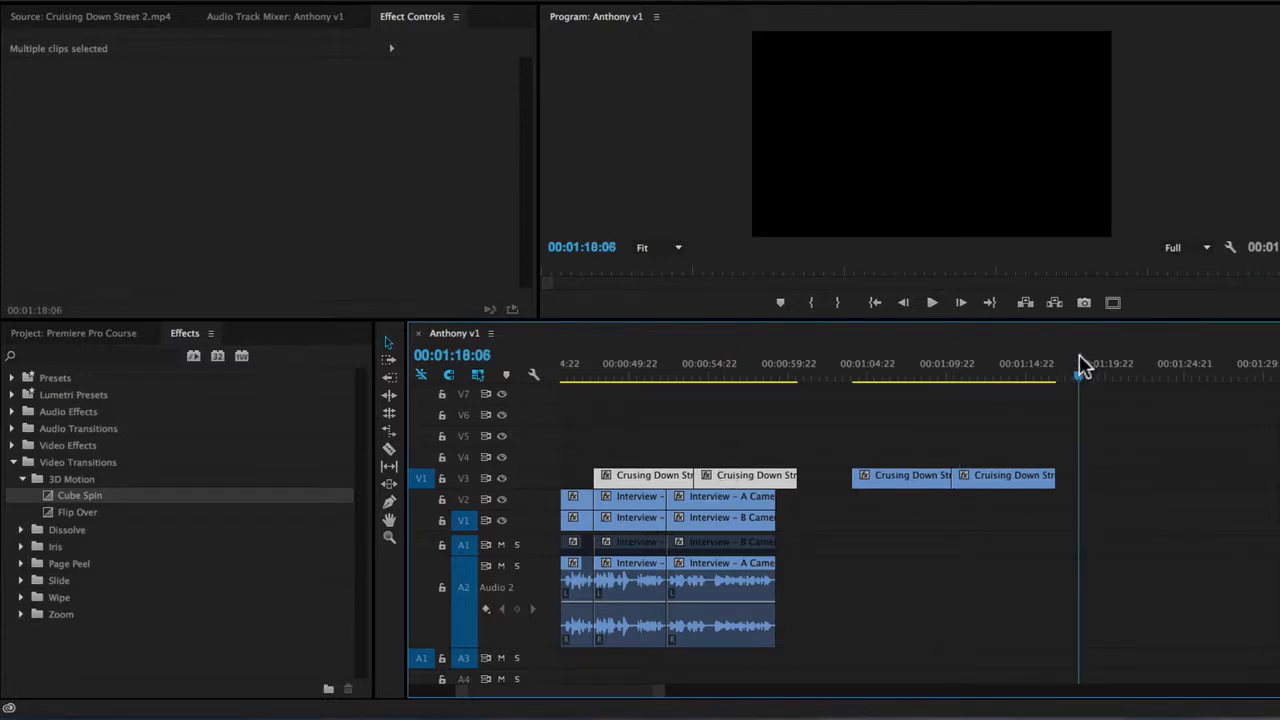
{"action": "key", "text": "super+v"}
{"action": "scroll", "coordinate": [790, 467], "scroll_direction": "up", "scroll_amount": 3}
{"action": "left_click_drag", "start_coordinate": [960, 370], "coordinate": [999, 372]}
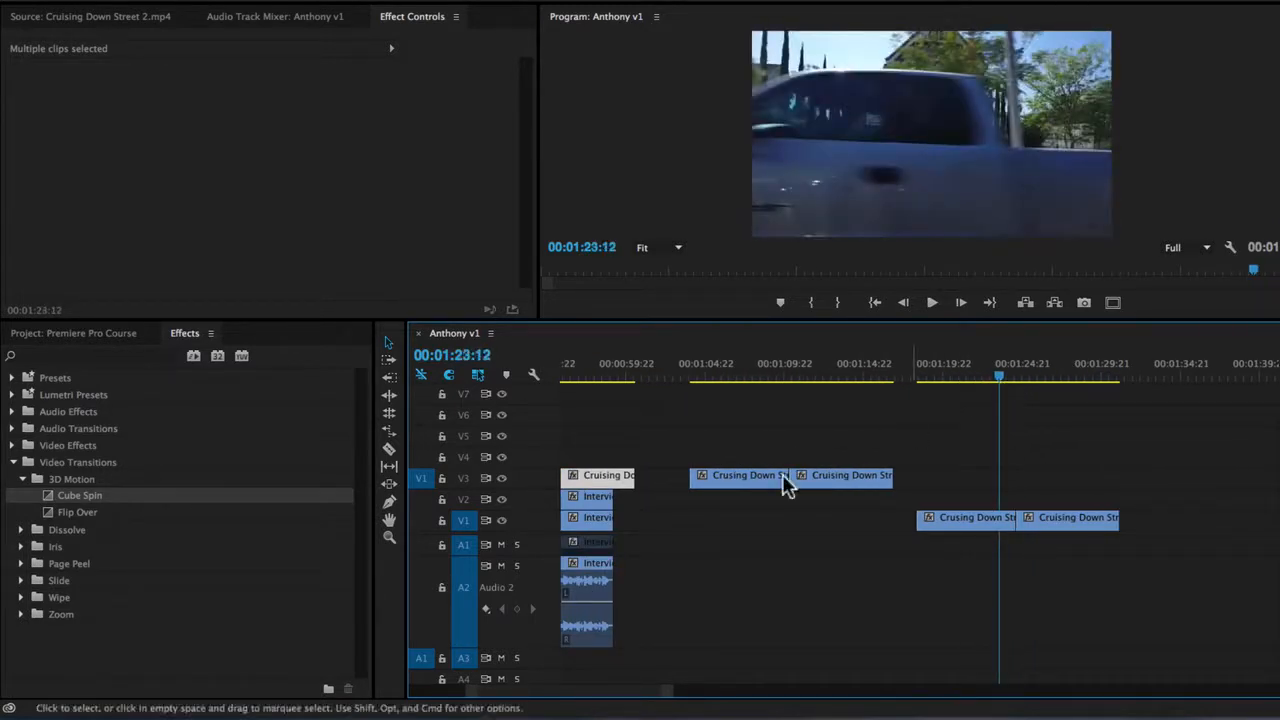
Assign the V1 source patch to video track V2.
{"action": "left_click_drag", "start_coordinate": [421, 490], "coordinate": [422, 521]}
{"action": "left_click", "coordinate": [419, 501]}
{"action": "left_click", "coordinate": [420, 476]}
{"action": "left_click", "coordinate": [420, 497]}
{"action": "left_click", "coordinate": [420, 522]}
{"action": "left_click", "coordinate": [421, 499]}
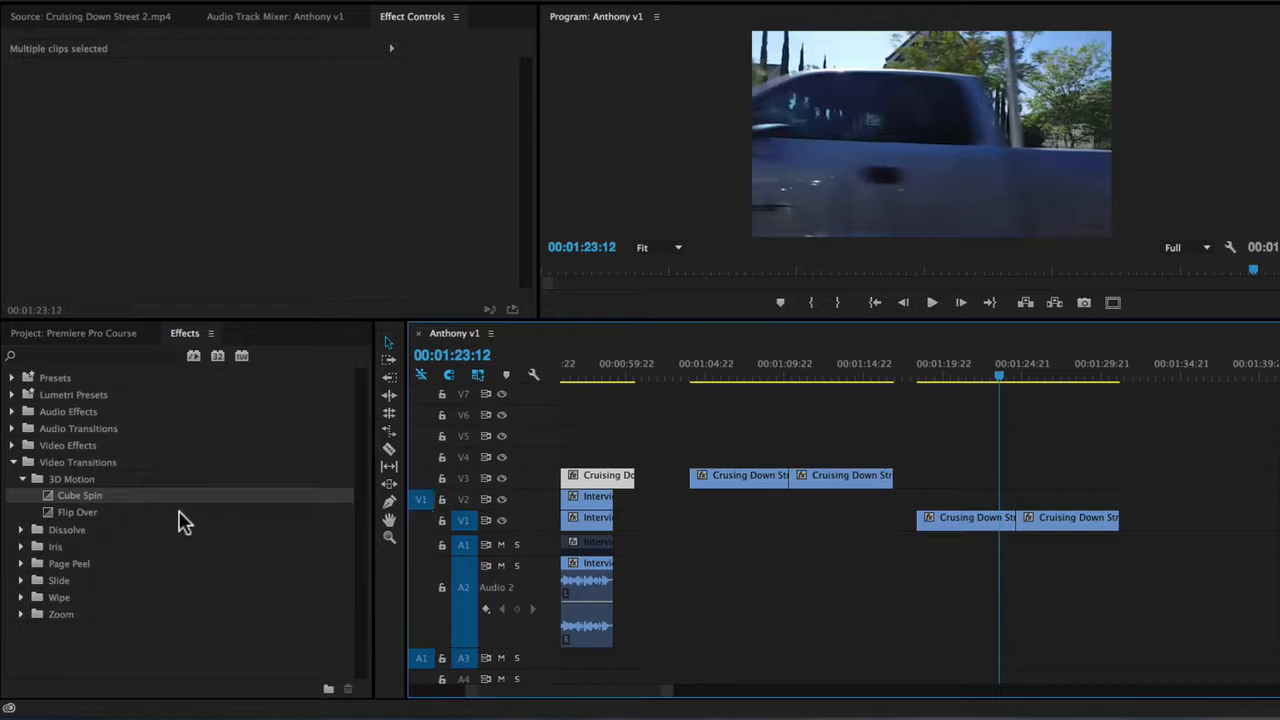
Bring up the Source monitor and toggle the track targeting of V2, V3 and V4.
{"action": "left_click", "coordinate": [45, 18]}
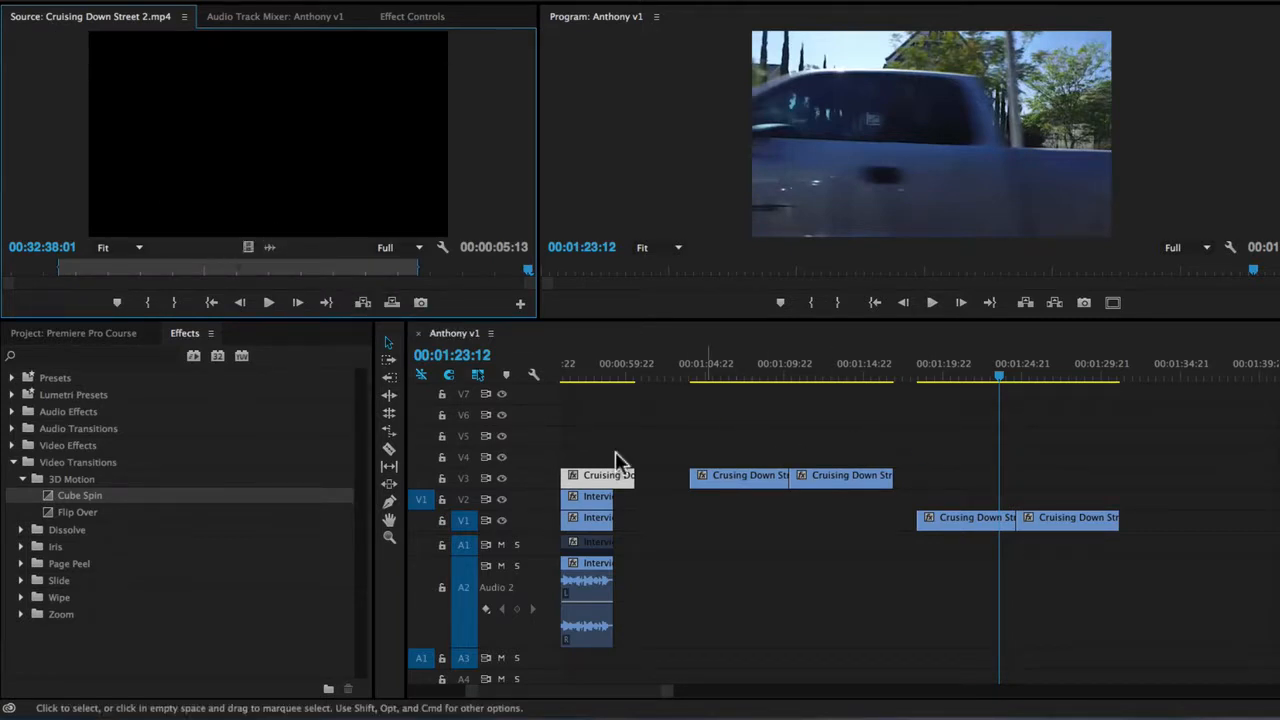
{"action": "left_click_drag", "start_coordinate": [465, 496], "coordinate": [466, 451]}
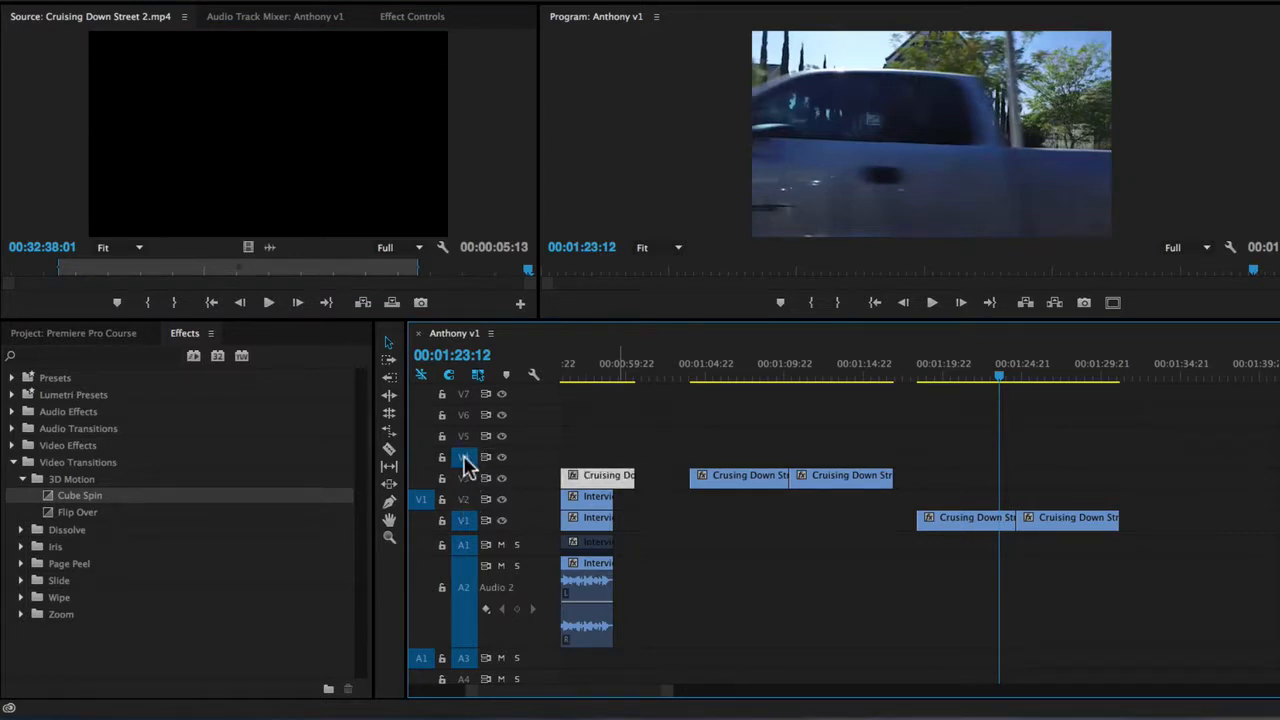
{"action": "left_click", "coordinate": [466, 459]}
{"action": "left_click", "coordinate": [465, 474]}
{"action": "left_click", "coordinate": [465, 498]}
Delete the two duplicated street clips from track V1.
{"action": "left_click_drag", "start_coordinate": [950, 497], "coordinate": [1089, 543]}
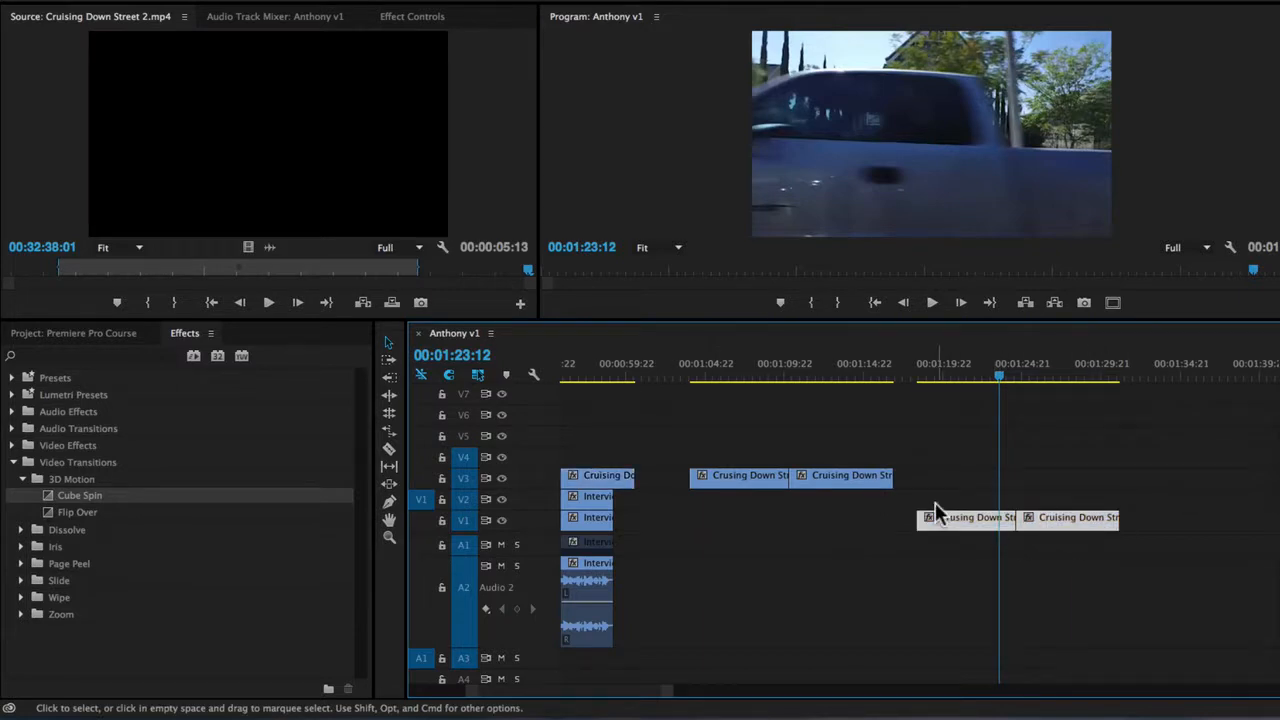
{"action": "left_click_drag", "start_coordinate": [950, 468], "coordinate": [1234, 603]}
{"action": "key", "text": "Delete"}
With only V2 targeted, paste the two V3 street clips at about 00:01:21 and delete that copy.
{"action": "left_click_drag", "start_coordinate": [721, 455], "coordinate": [914, 518]}
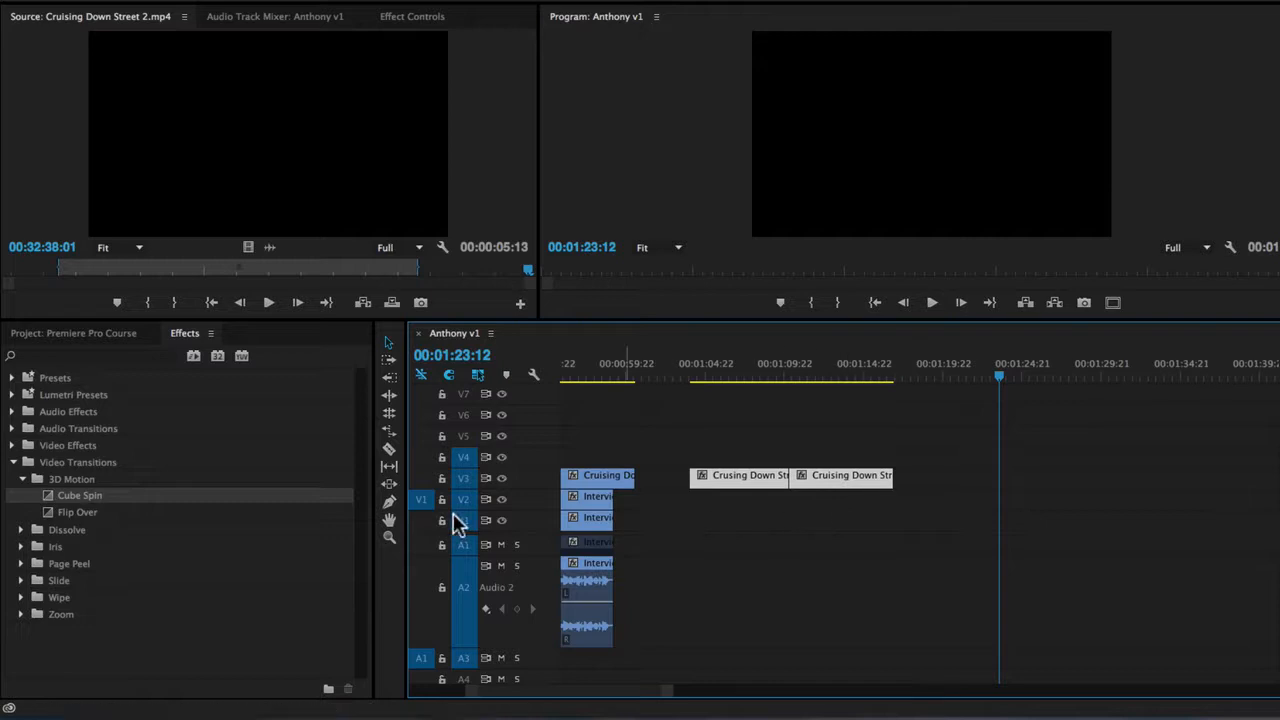
{"action": "left_click", "coordinate": [465, 501]}
{"action": "left_click", "coordinate": [465, 480]}
{"action": "left_click", "coordinate": [466, 458]}
{"action": "left_click", "coordinate": [462, 498]}
{"action": "left_click", "coordinate": [961, 380]}
{"action": "key", "text": "ctrl+v"}
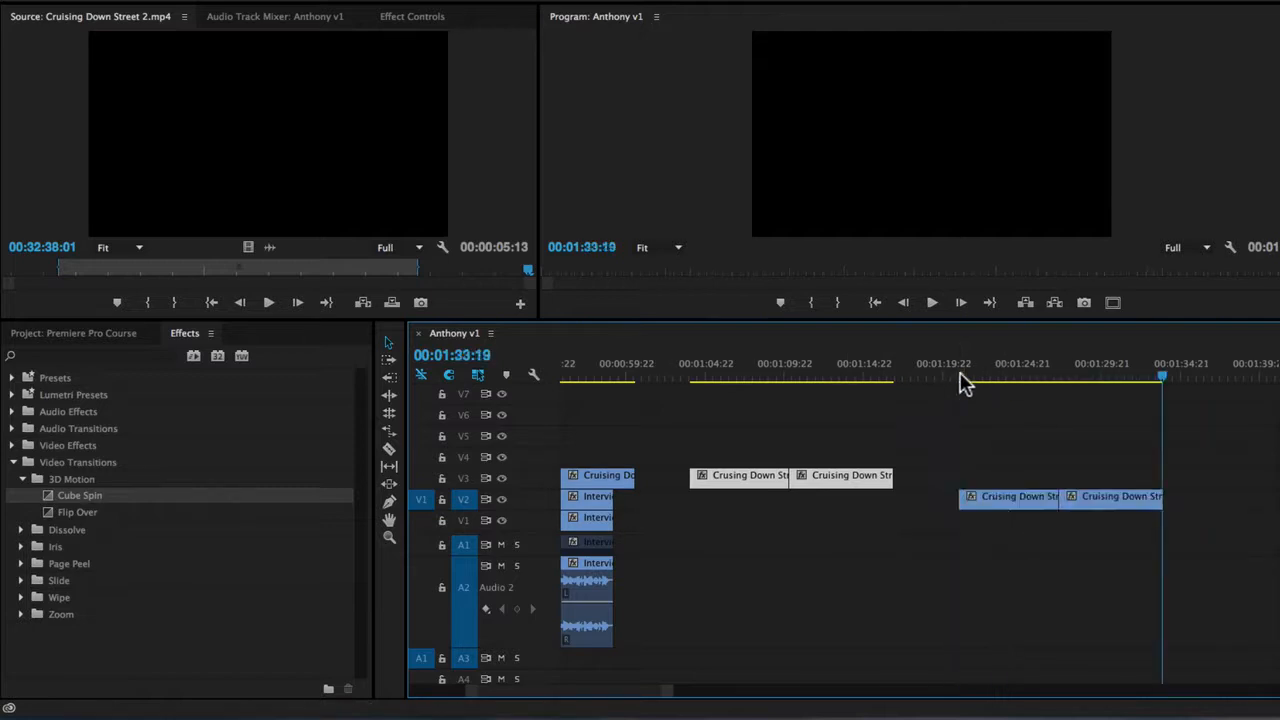
{"action": "left_click_drag", "start_coordinate": [934, 498], "coordinate": [1200, 503]}
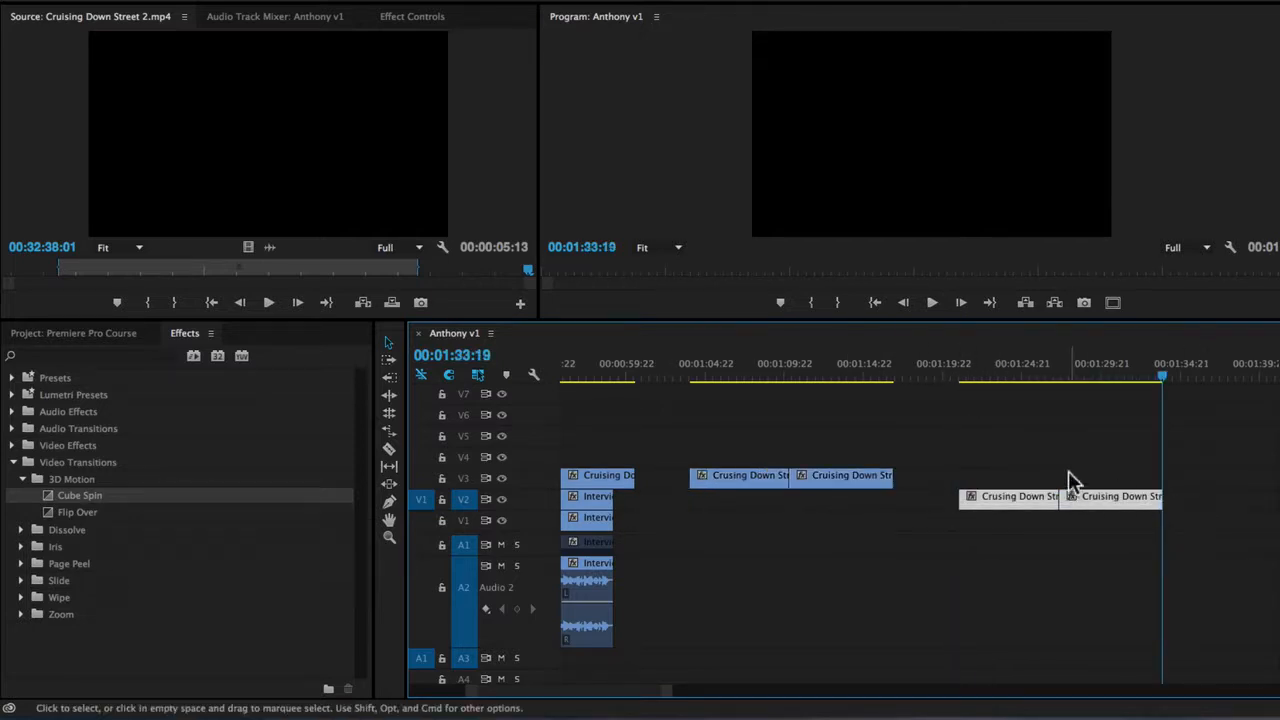
{"action": "key", "text": "Delete"}
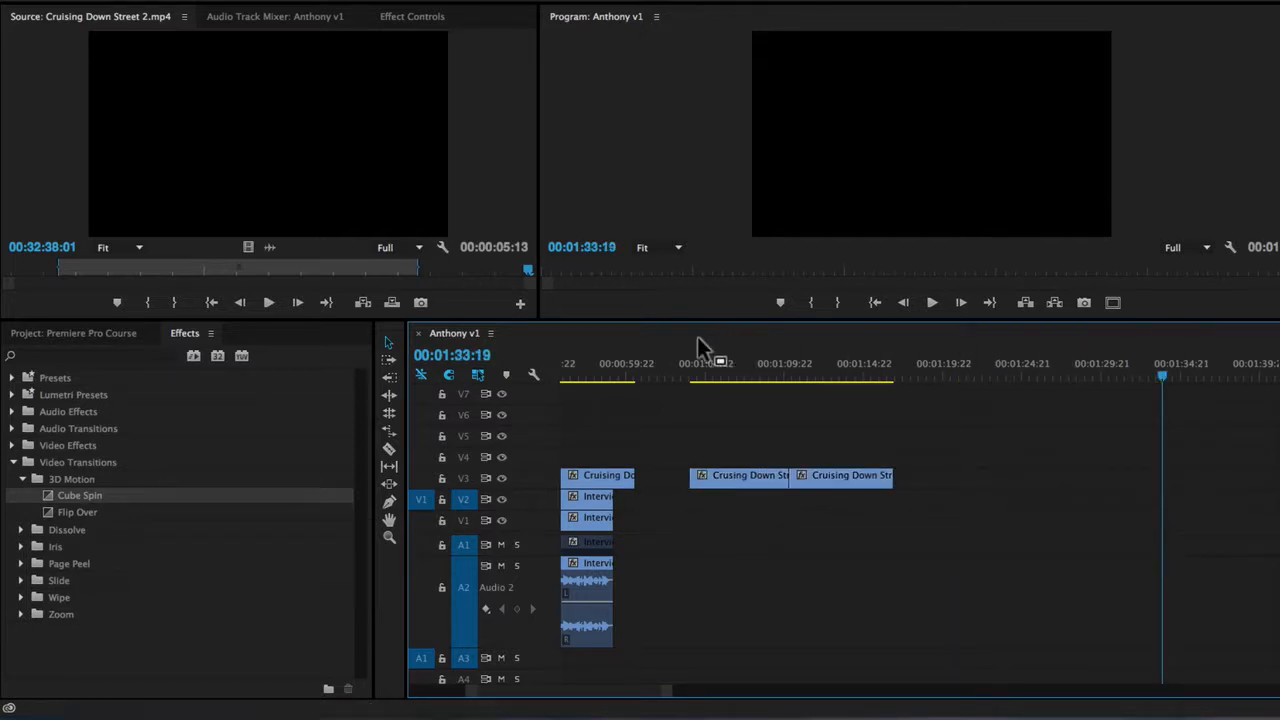
Extend the adjoining ends of the two V3 street clips to their full media, leaving a gap of about 2 seconds between them.
{"action": "left_click", "coordinate": [710, 370]}
{"action": "left_click", "coordinate": [802, 370]}
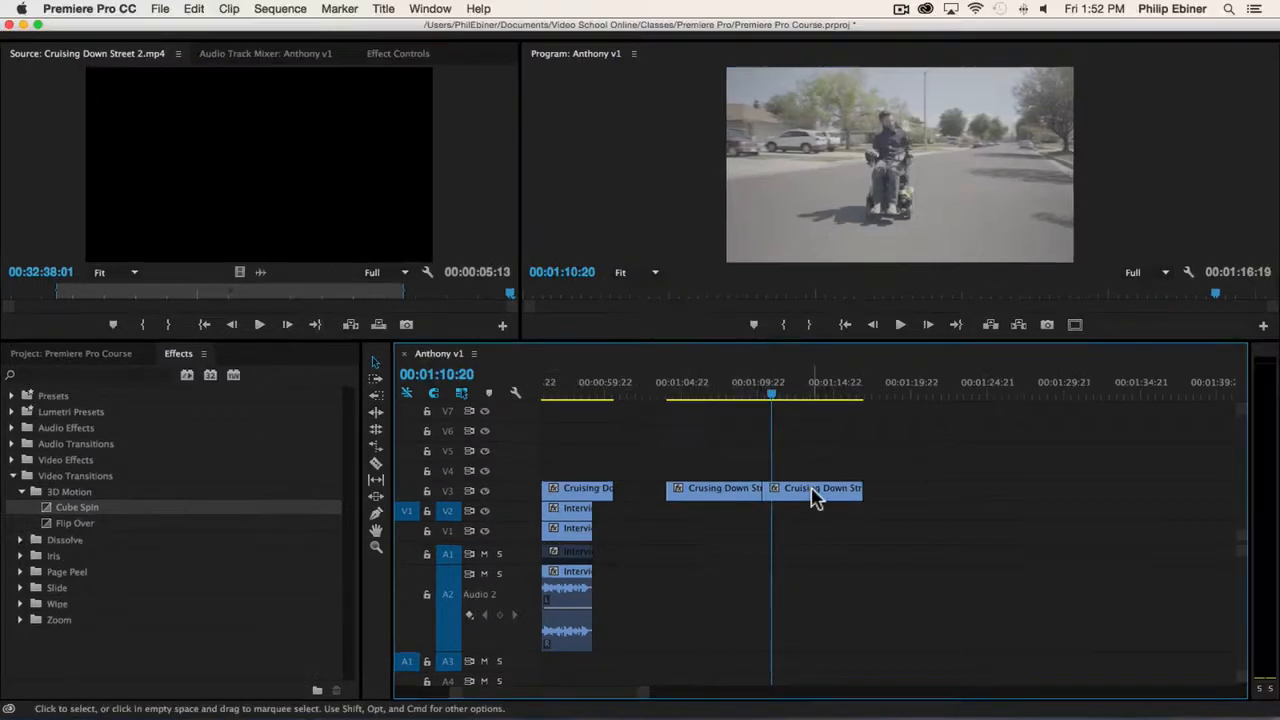
{"action": "left_click_drag", "start_coordinate": [807, 500], "coordinate": [912, 492]}
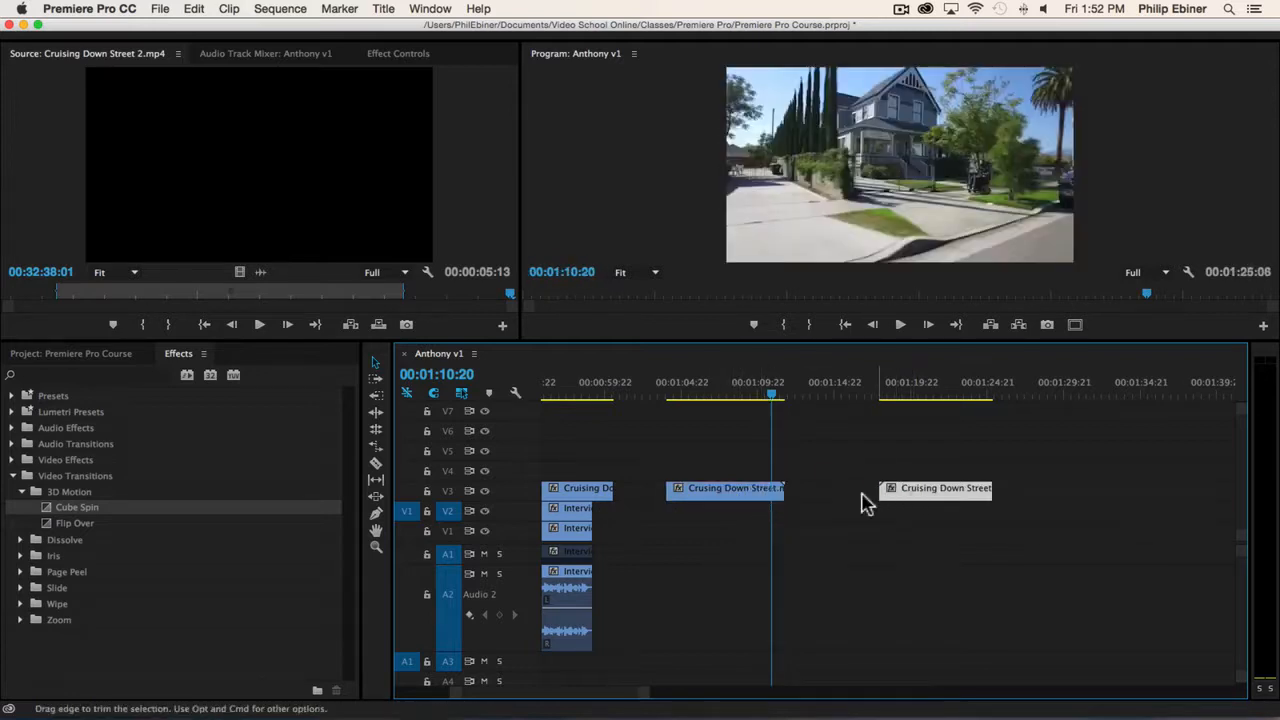
{"action": "left_click", "coordinate": [800, 490]}
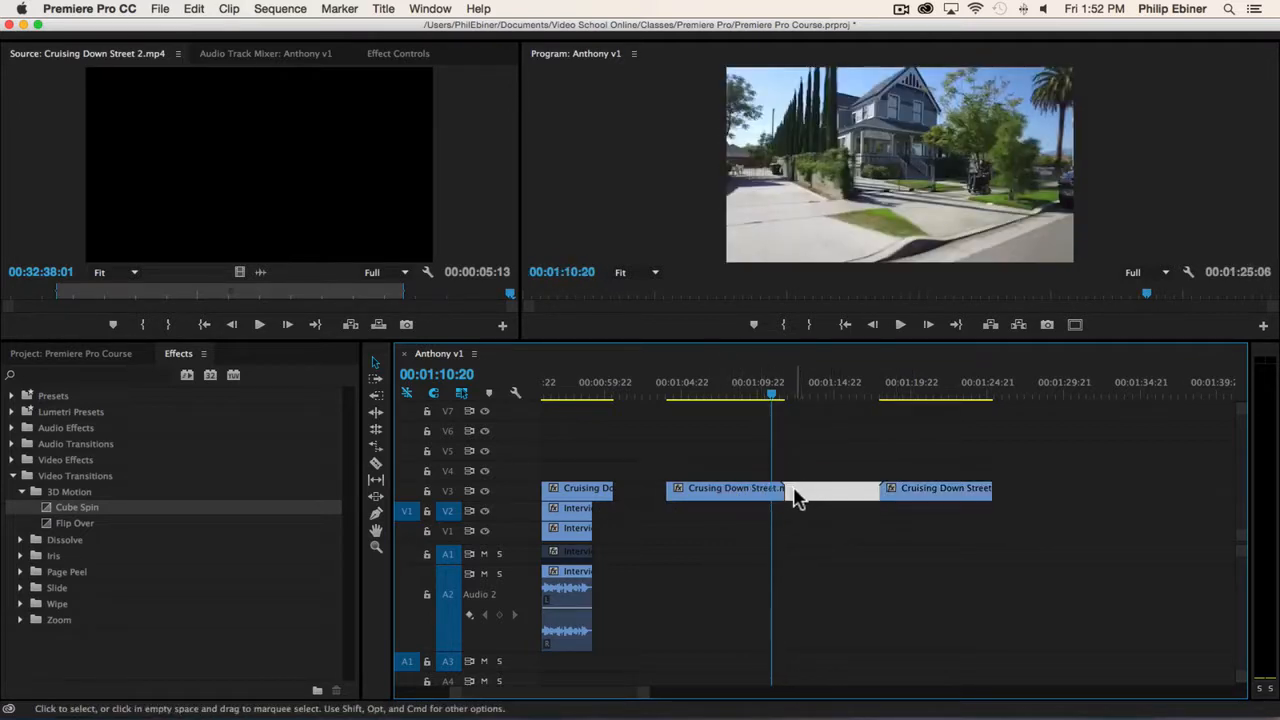
{"action": "key", "text": "="}
{"action": "left_click", "coordinate": [808, 504]}
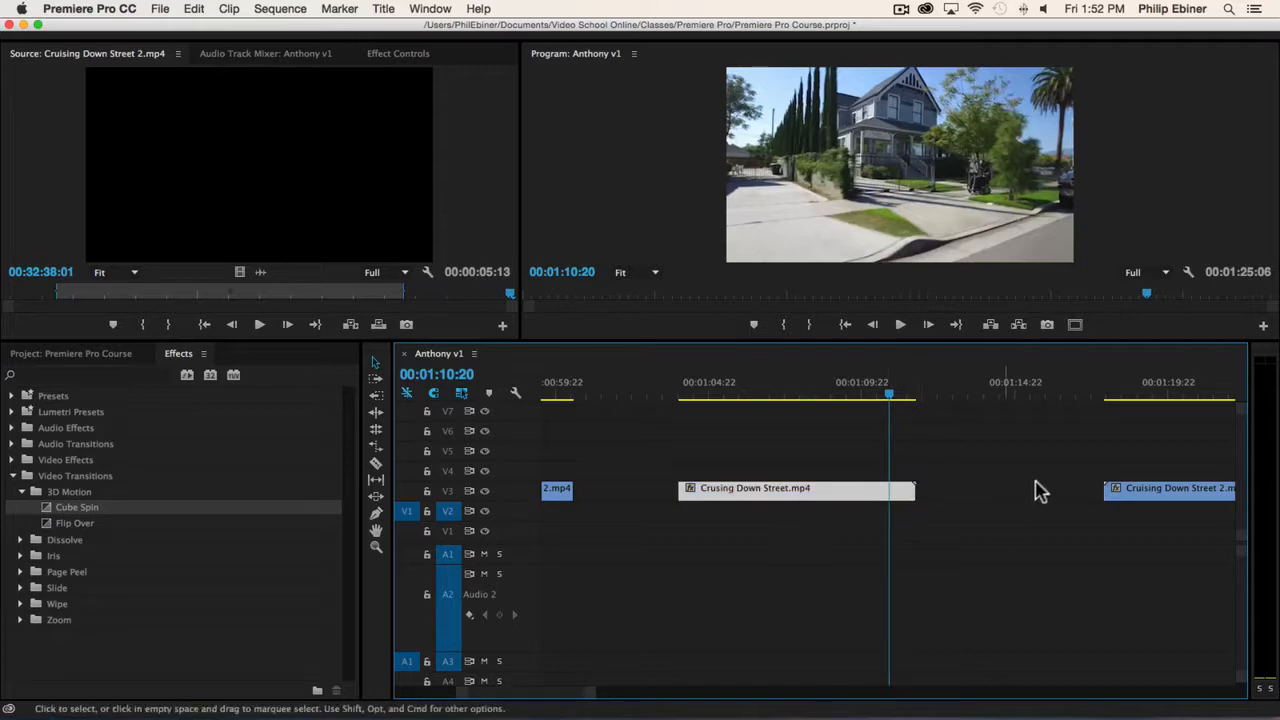
{"action": "left_click_drag", "start_coordinate": [1130, 488], "coordinate": [1004, 488]}
Move Cruising Down Street 2.mp4 against the end of Crusing Down Street.mp4 and play across the cut.
{"action": "key", "text": "space"}
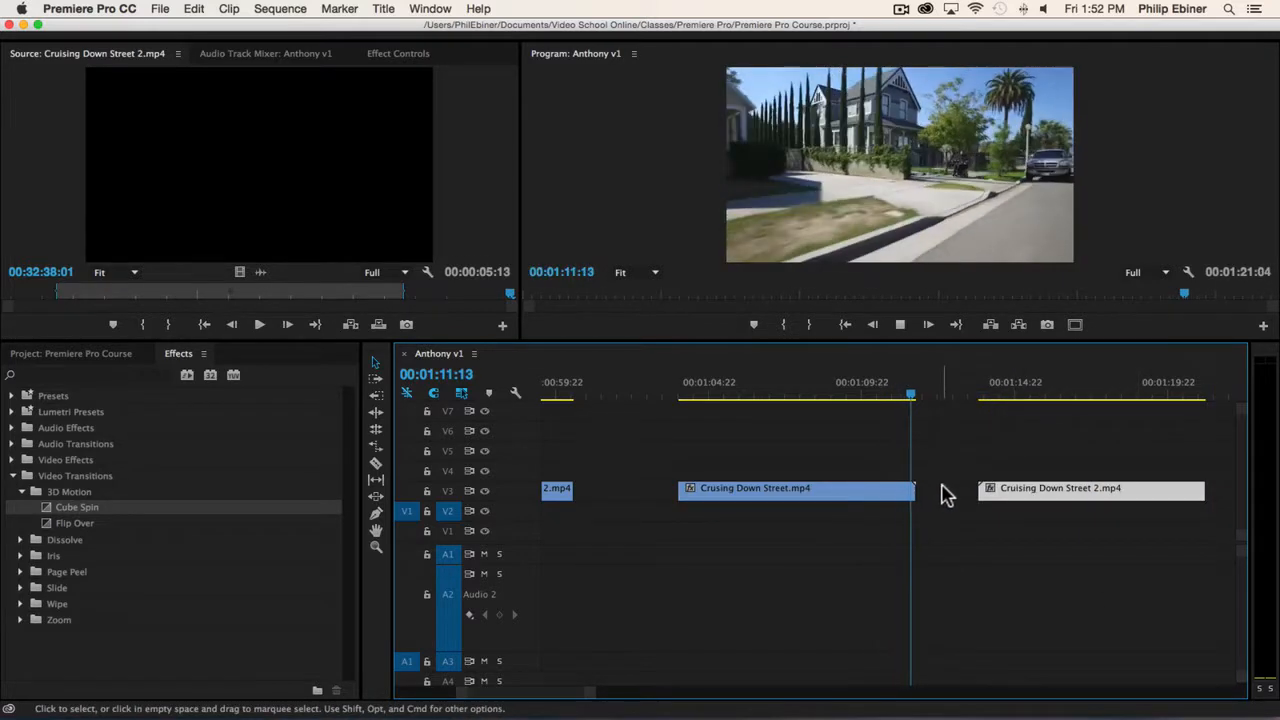
{"action": "key", "text": "space"}
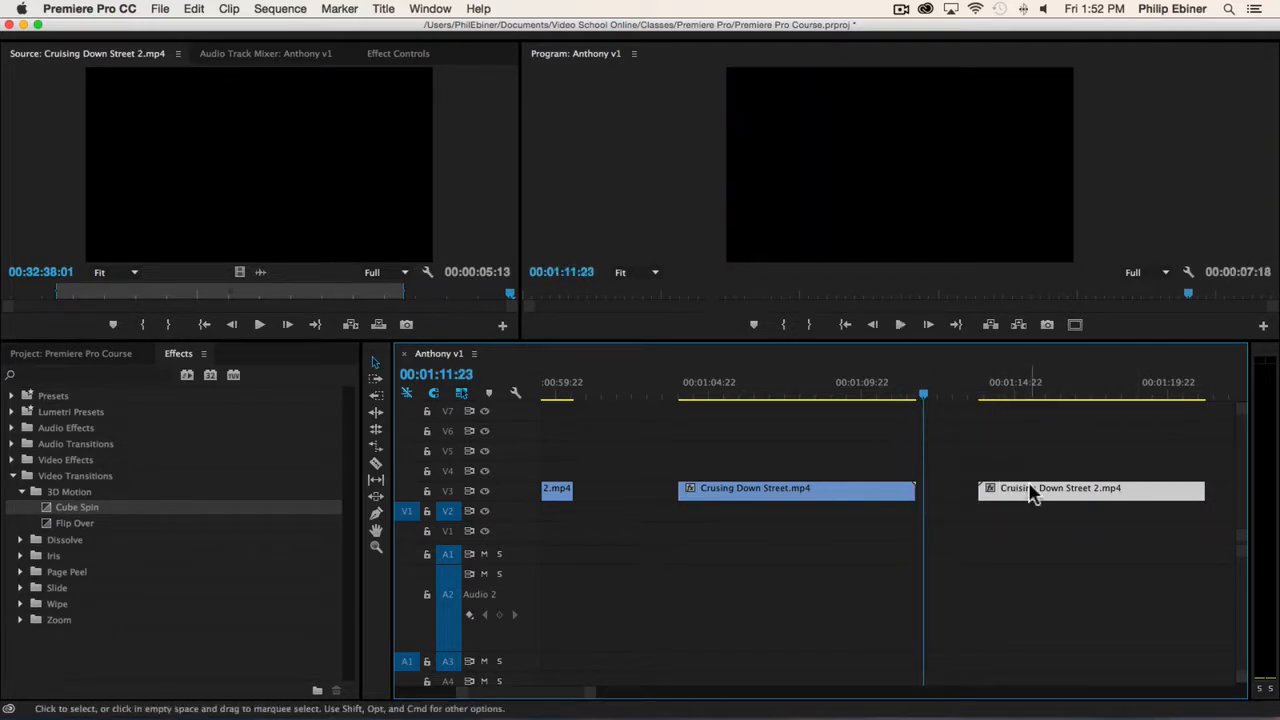
{"action": "left_click", "coordinate": [960, 490]}
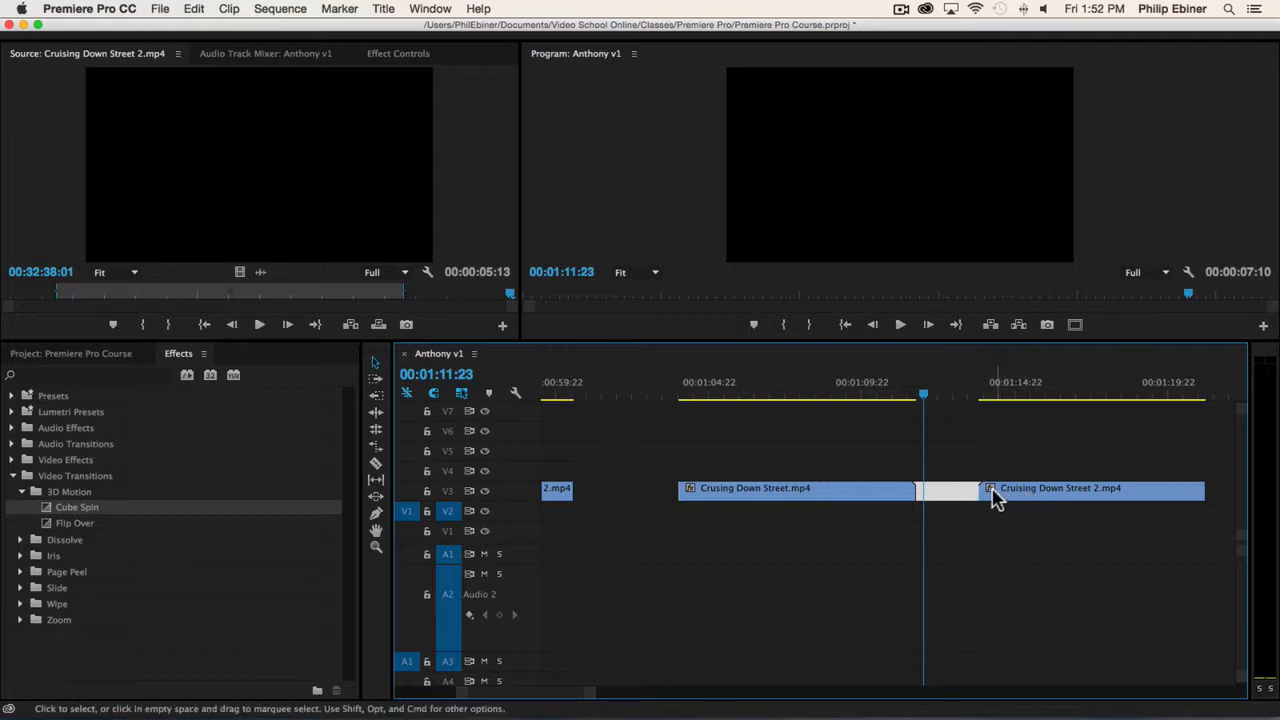
{"action": "left_click_drag", "start_coordinate": [988, 500], "coordinate": [951, 493]}
{"action": "left_click", "coordinate": [850, 388]}
{"action": "key", "text": "space"}
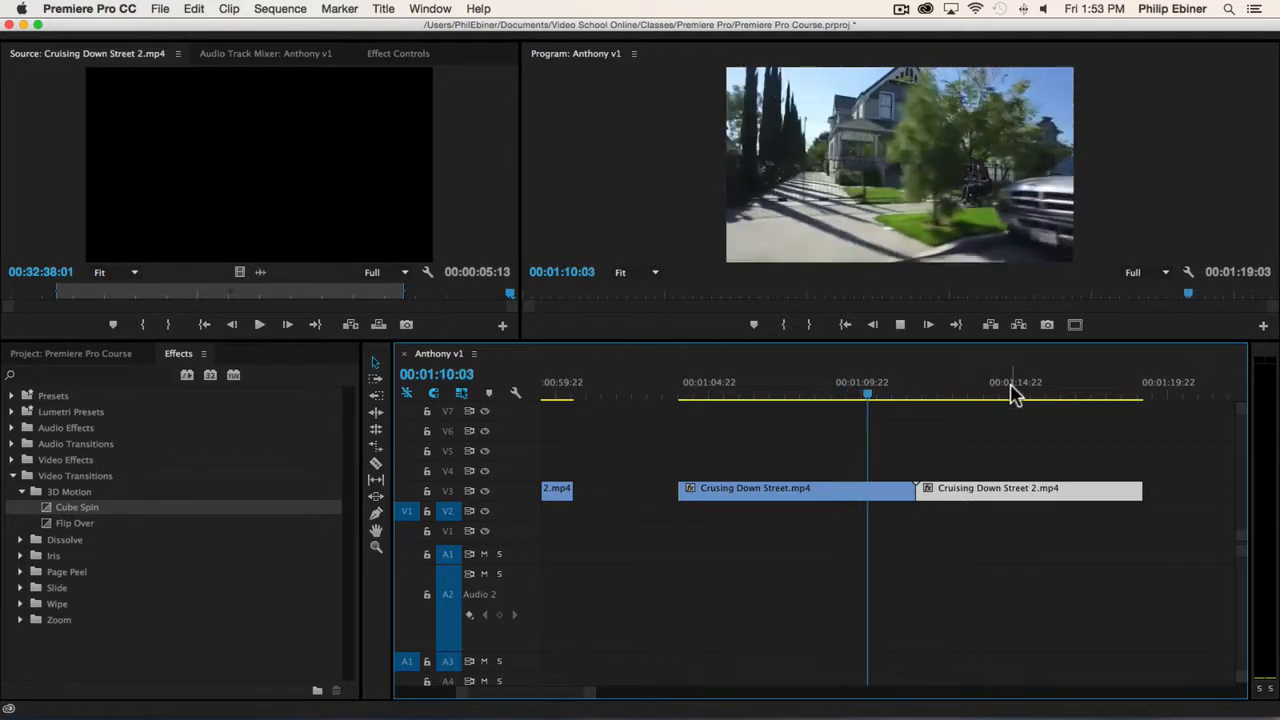
{"action": "key", "text": "space"}
Preview the Flip Over transition on the cut between the street clips, accepting repeated frames, and remove it.
{"action": "left_click_drag", "start_coordinate": [73, 523], "coordinate": [915, 500]}
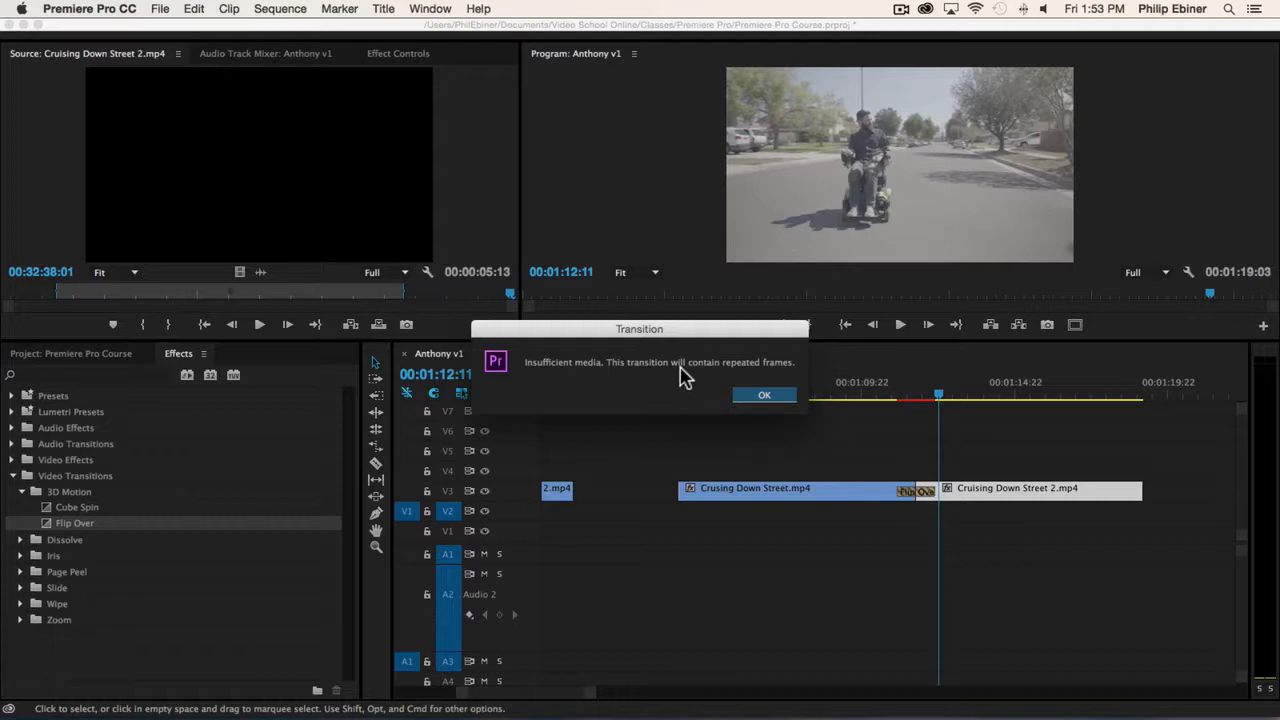
{"action": "left_click", "coordinate": [785, 400]}
{"action": "mouse_move", "coordinate": [891, 397]}
{"action": "left_mouse_down"}
{"action": "mouse_move", "coordinate": [957, 400]}
{"action": "mouse_move", "coordinate": [880, 400]}
{"action": "left_mouse_up"}
{"action": "key", "text": "space"}
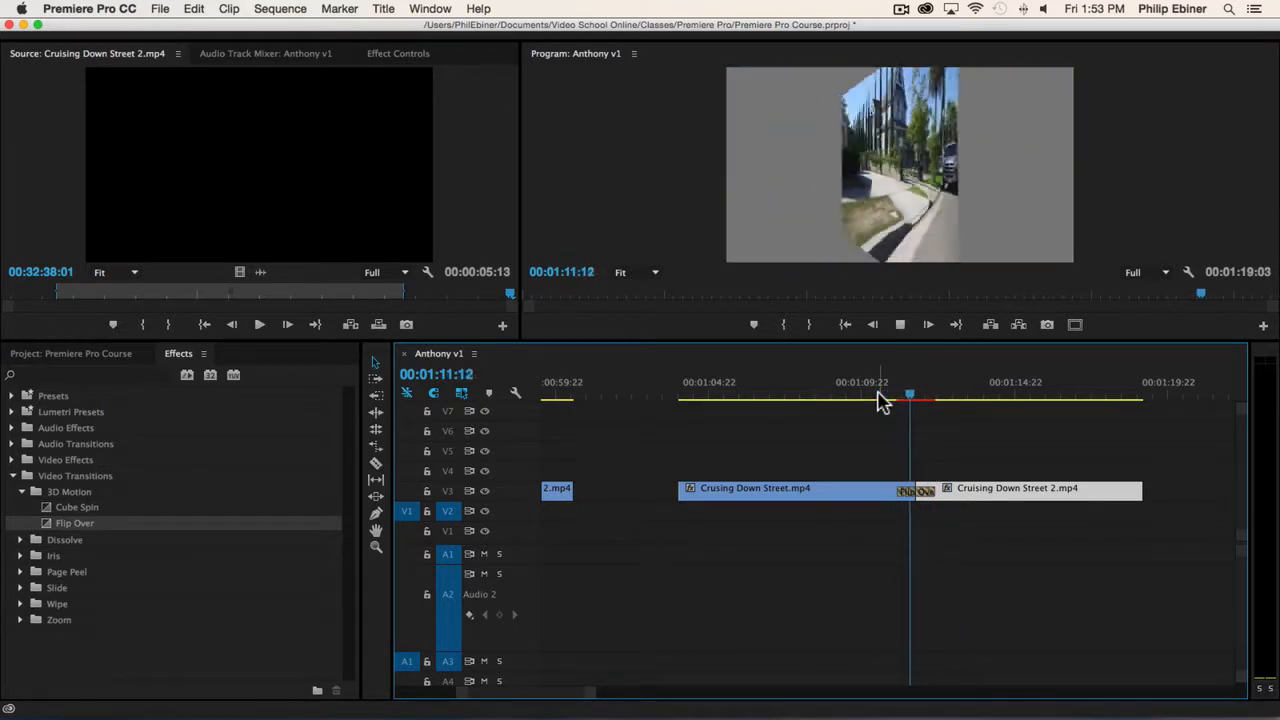
{"action": "left_click_drag", "start_coordinate": [909, 400], "coordinate": [923, 437]}
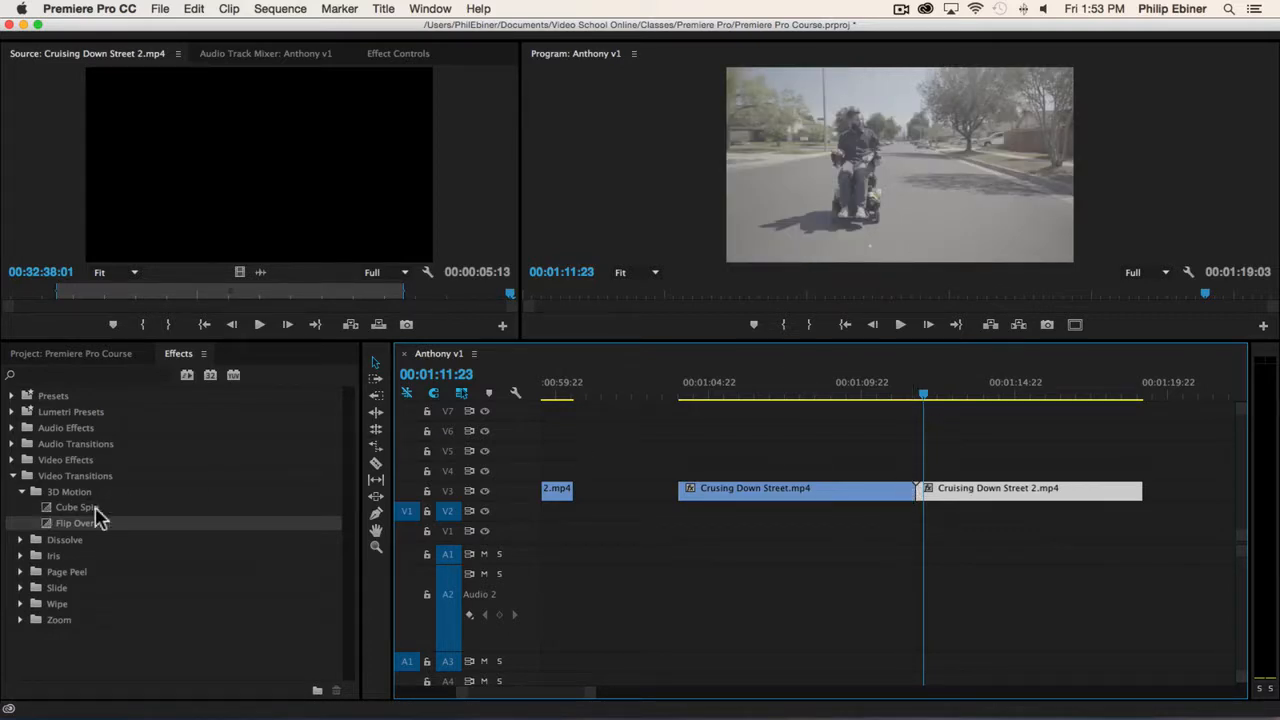
Trim the end of Crusing Down Street.mp4 to 00:01:09:07 and move the full-length Cruising Down Street 2.mp4 against it.
{"action": "left_click_drag", "start_coordinate": [910, 490], "coordinate": [889, 492]}
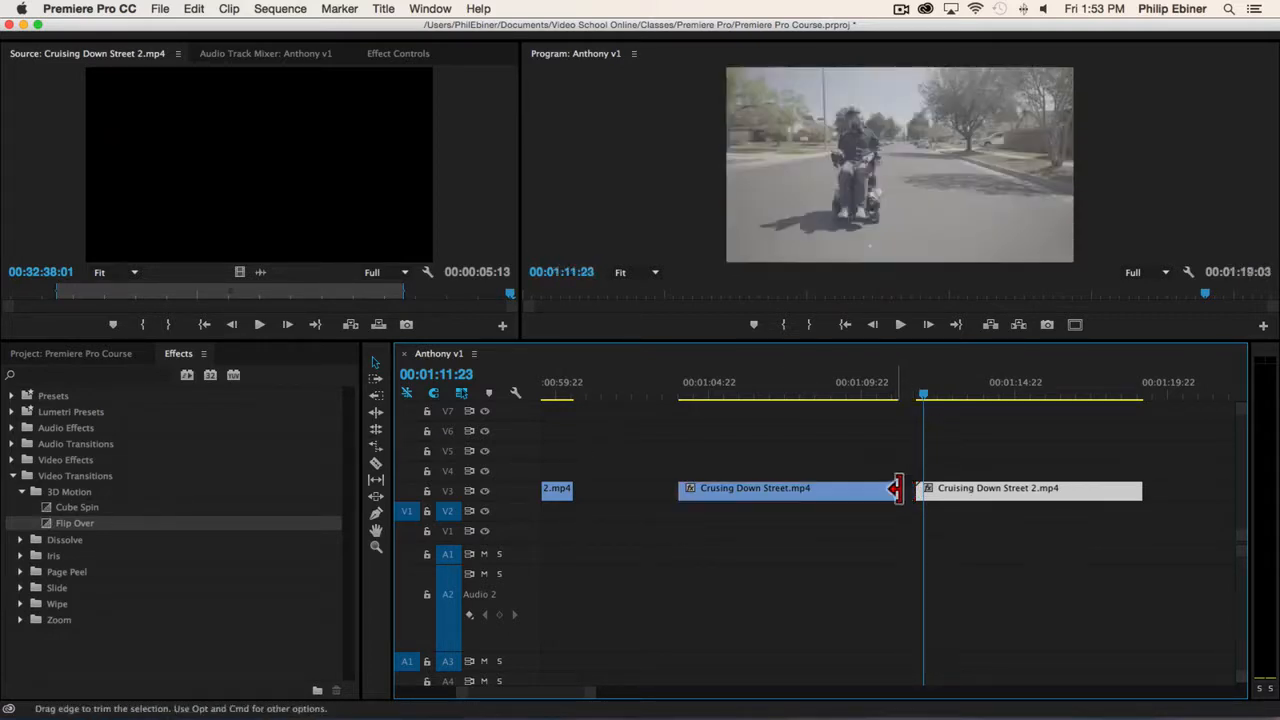
{"action": "left_click", "coordinate": [938, 498]}
{"action": "key", "text": "="}
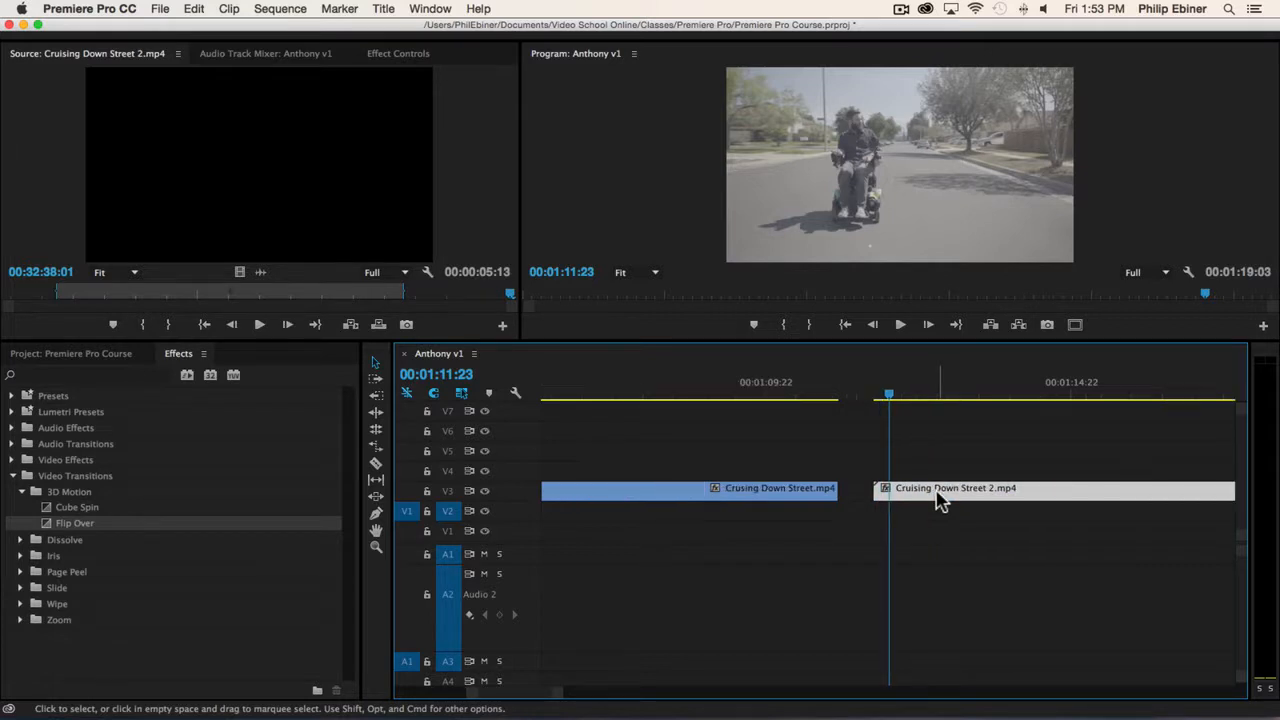
{"action": "left_click_drag", "start_coordinate": [878, 490], "coordinate": [764, 488]}
{"action": "left_click_drag", "start_coordinate": [674, 394], "coordinate": [750, 432]}
{"action": "left_click_drag", "start_coordinate": [756, 490], "coordinate": [726, 490]}
{"action": "left_click_drag", "start_coordinate": [923, 486], "coordinate": [787, 496]}
{"action": "left_click_drag", "start_coordinate": [702, 382], "coordinate": [641, 395]}
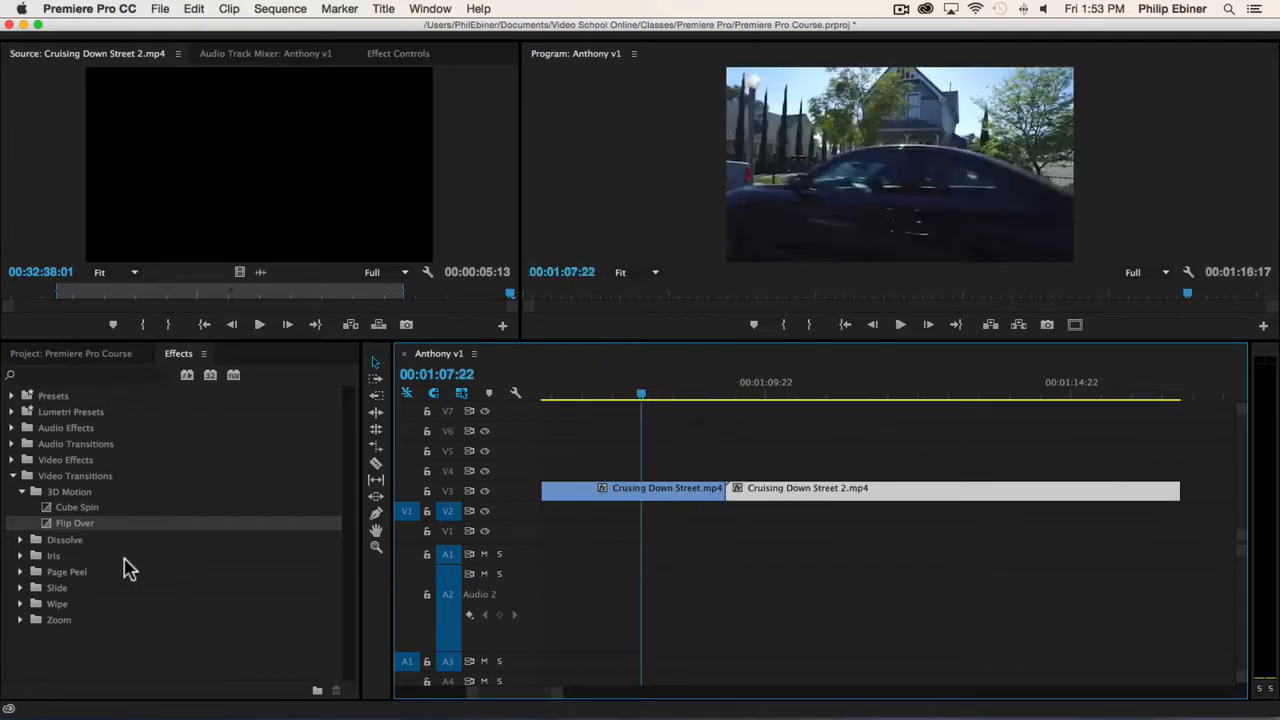
Apply the Cross Dissolve transition at the start of Cruising Down Street 2.mp4, beginning at the cut.
{"action": "left_click", "coordinate": [20, 540]}
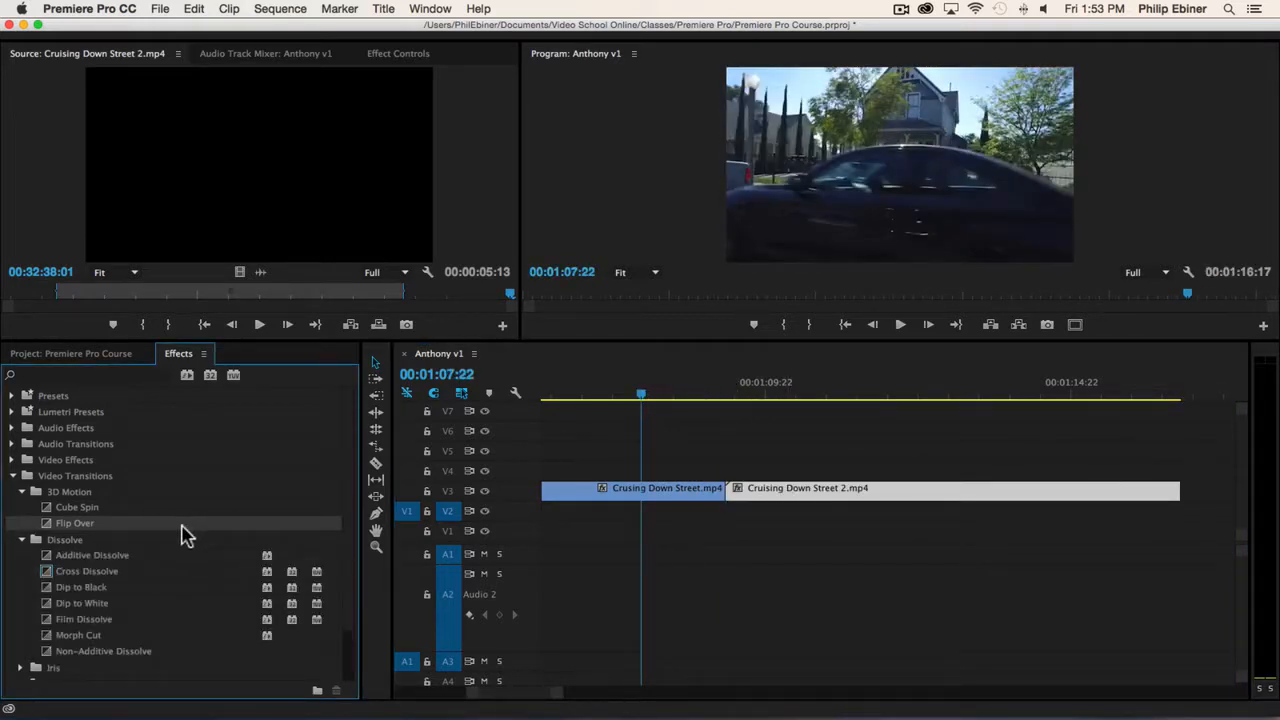
{"action": "left_click", "coordinate": [95, 572]}
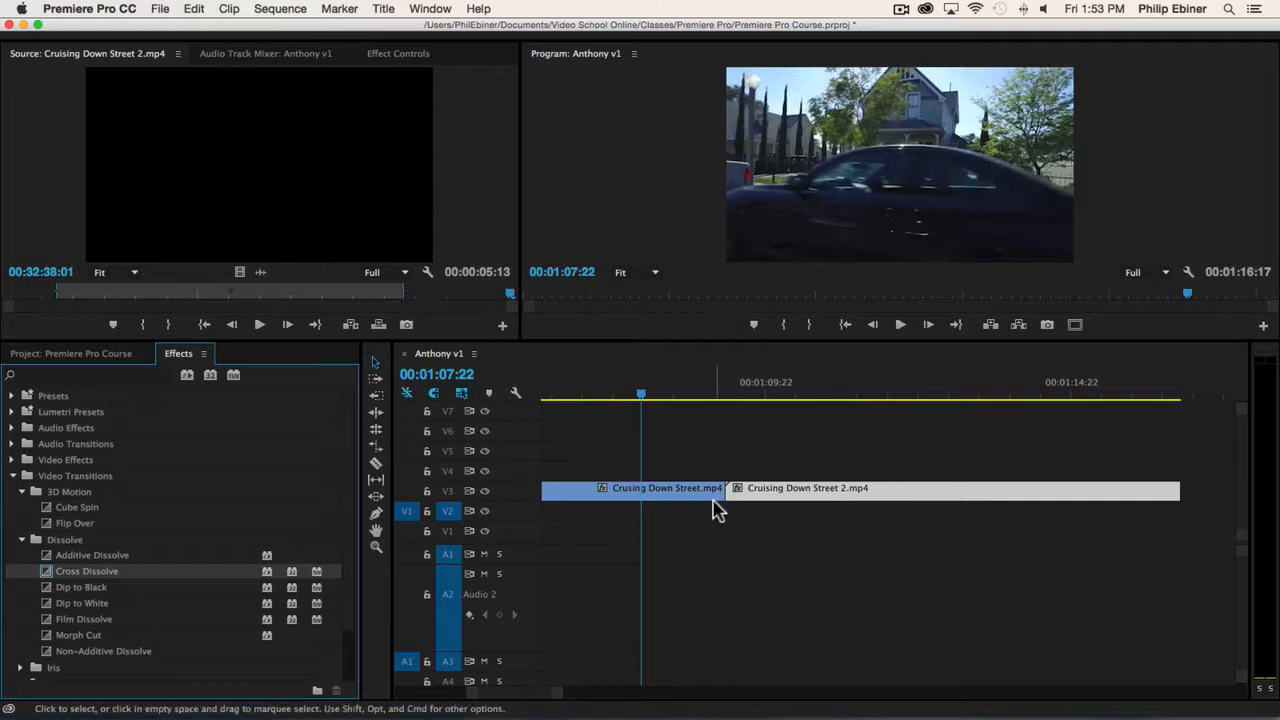
{"action": "left_click_drag", "start_coordinate": [85, 575], "coordinate": [928, 452]}
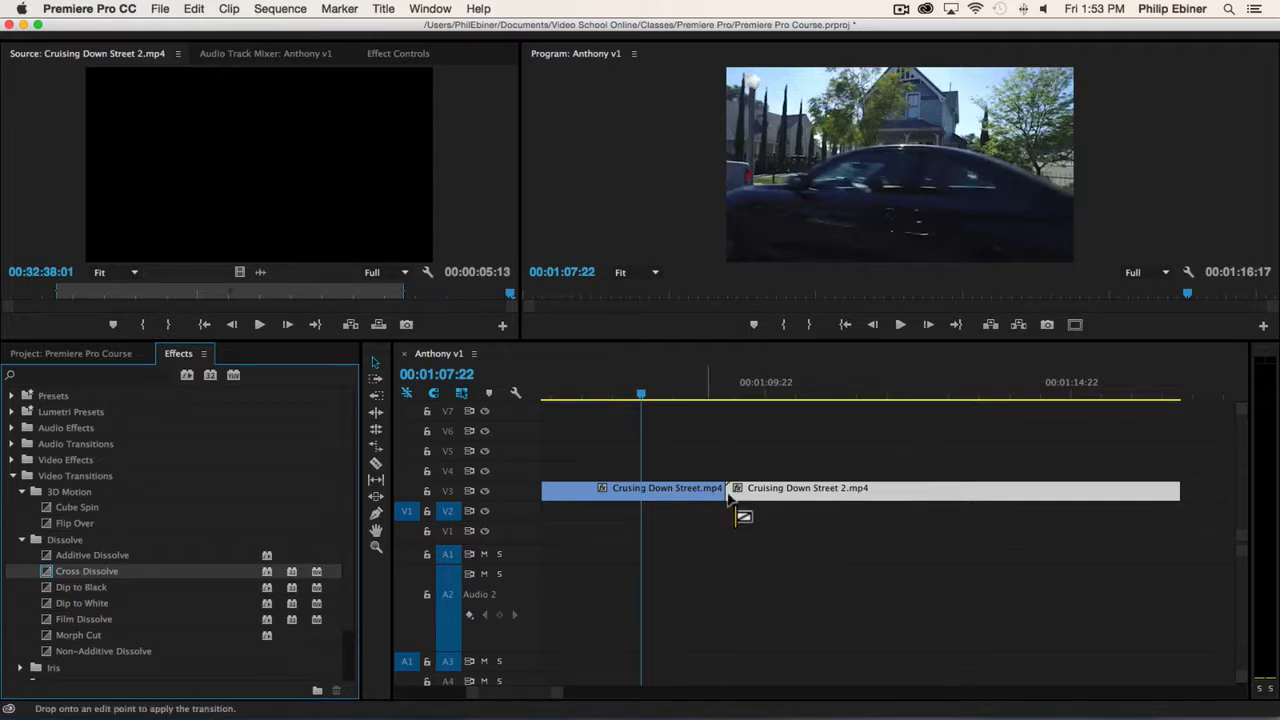
{"action": "mouse_move", "coordinate": [728, 497]}
{"action": "left_mouse_down"}
{"action": "mouse_move", "coordinate": [768, 500]}
{"action": "mouse_move", "coordinate": [688, 491]}
{"action": "mouse_move", "coordinate": [764, 498]}
{"action": "mouse_move", "coordinate": [733, 497]}
{"action": "left_mouse_up"}
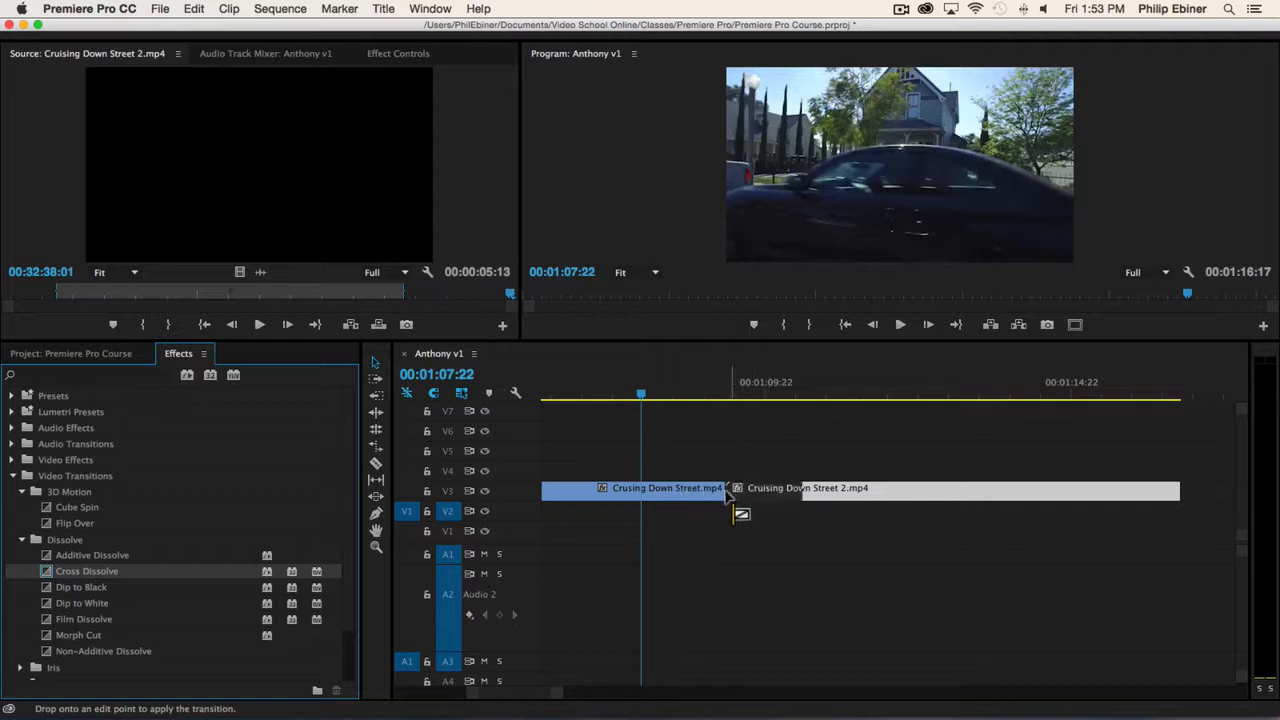
{"action": "left_click_drag", "start_coordinate": [727, 497], "coordinate": [820, 494]}
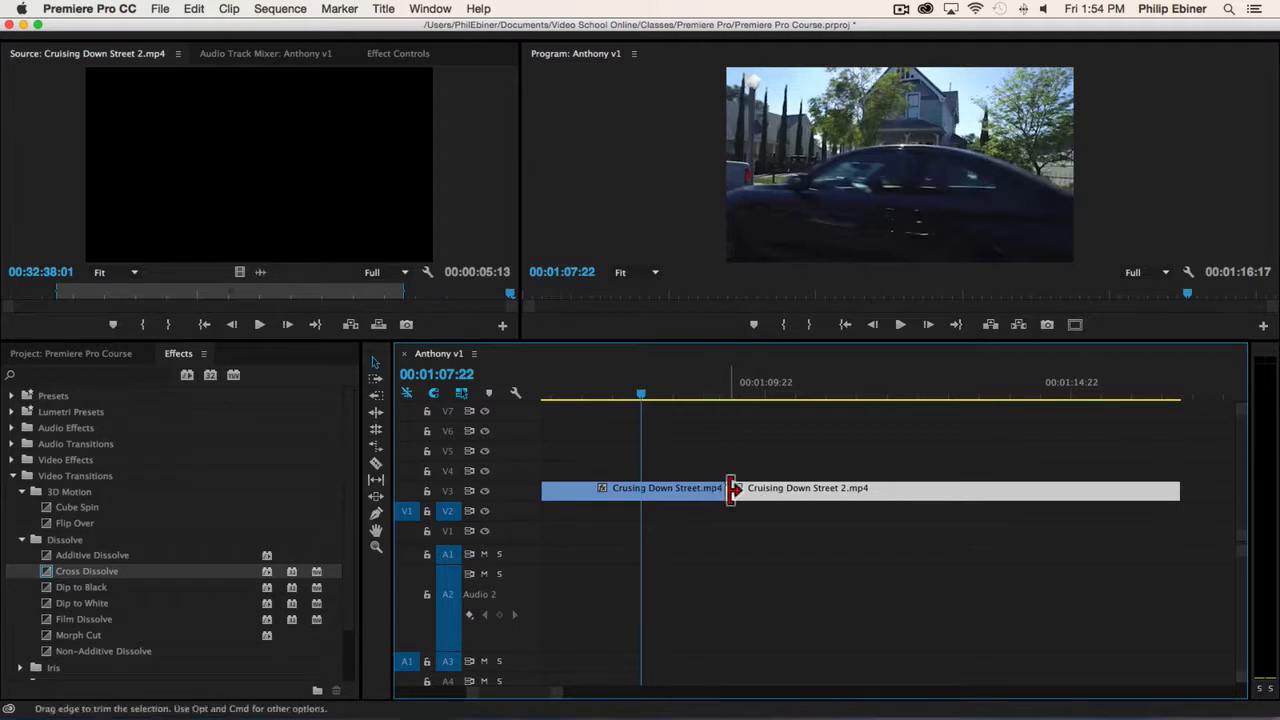
{"action": "double_click", "coordinate": [845, 490]}
{"action": "left_click_drag", "start_coordinate": [93, 571], "coordinate": [754, 482]}
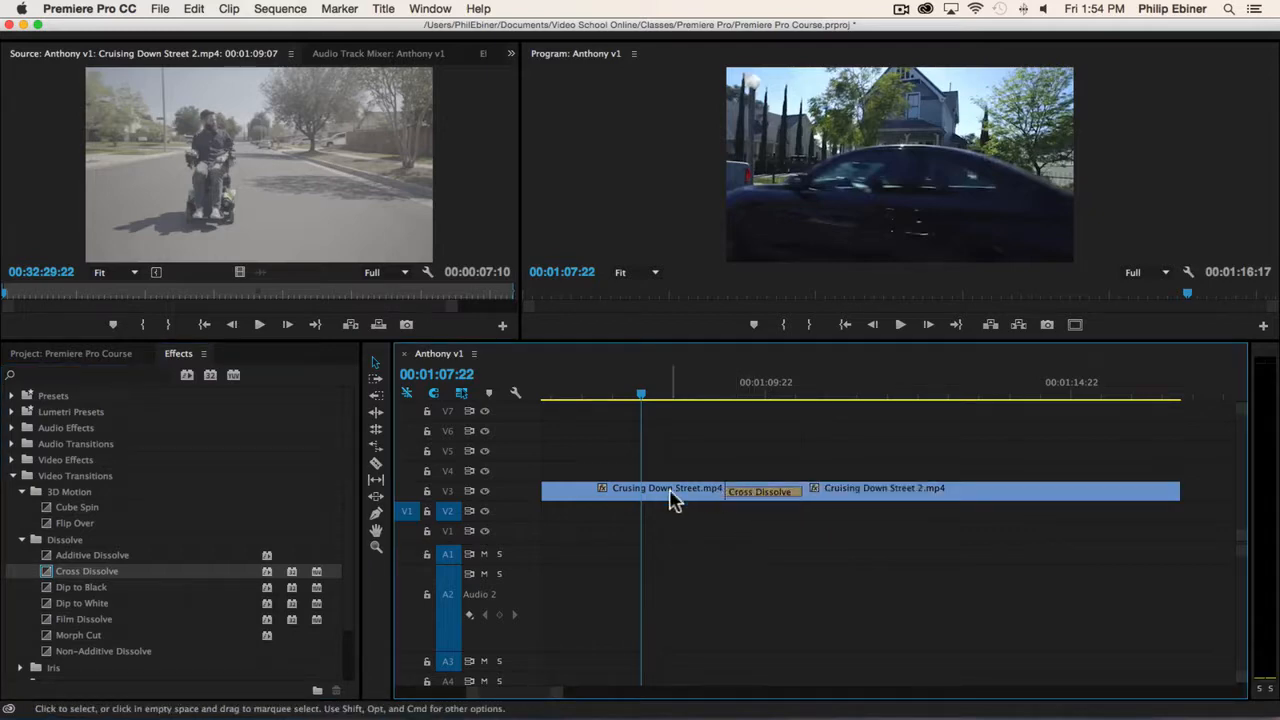
Load Crusing Down Street.mp4 in the Source monitor, play through the Cross Dissolve, and delete the transition.
{"action": "double_click", "coordinate": [672, 500]}
{"action": "left_click", "coordinate": [751, 451]}
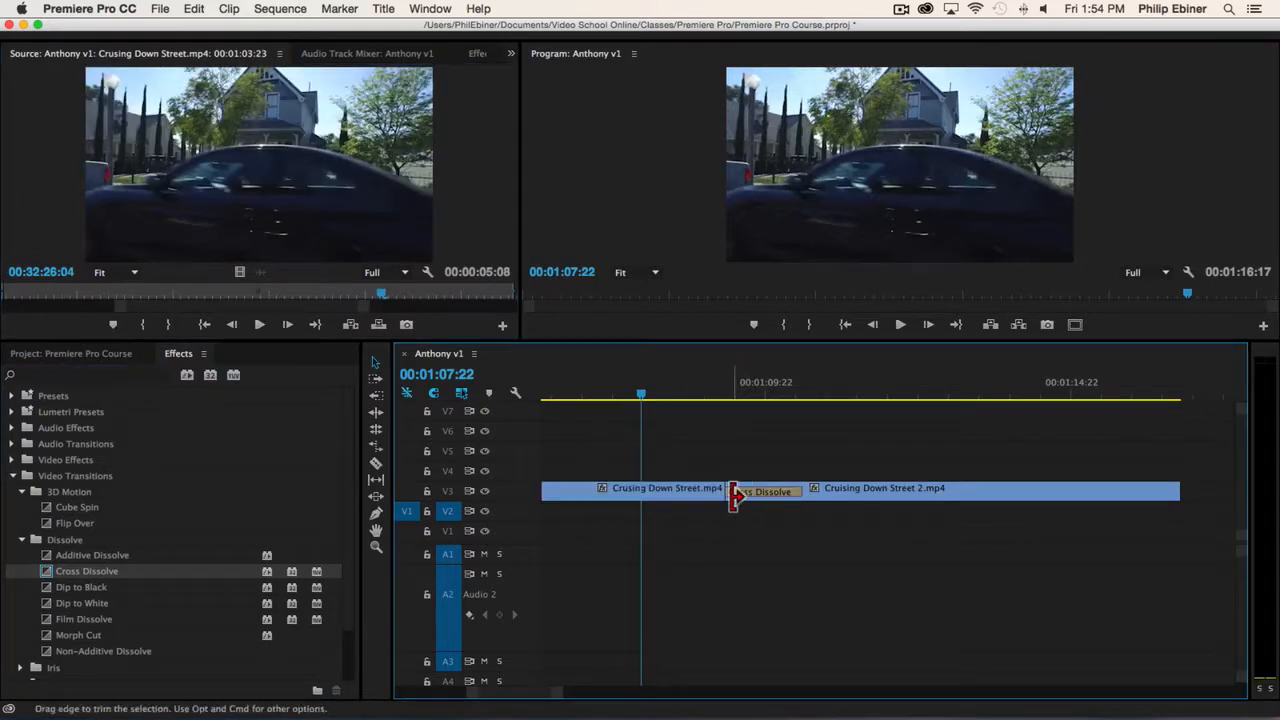
{"action": "key", "text": "space"}
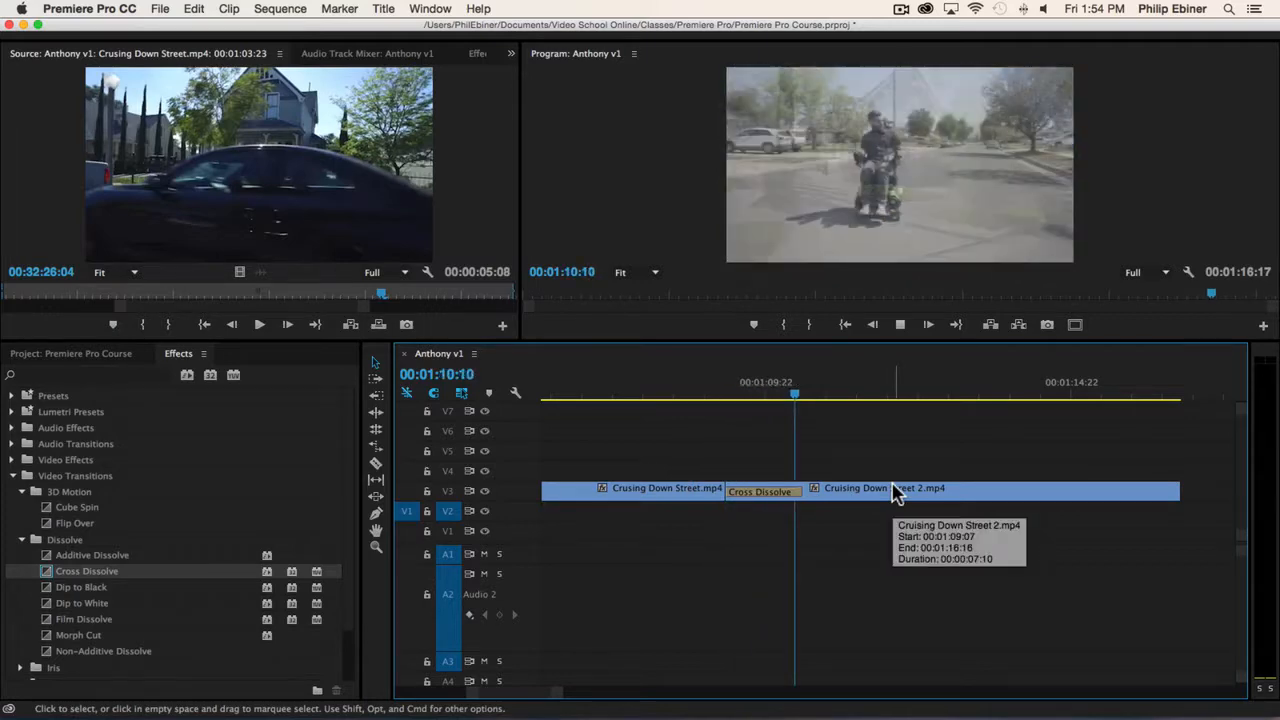
{"action": "left_click", "coordinate": [728, 500]}
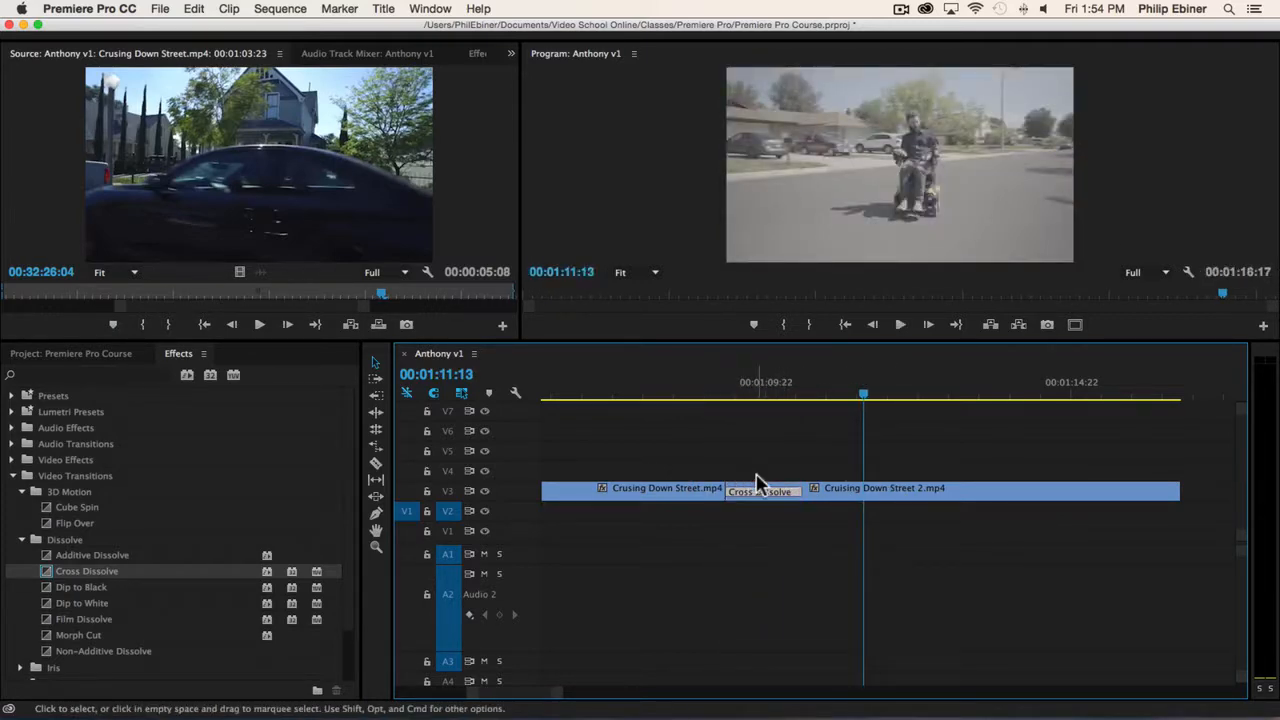
{"action": "key", "text": "Delete"}
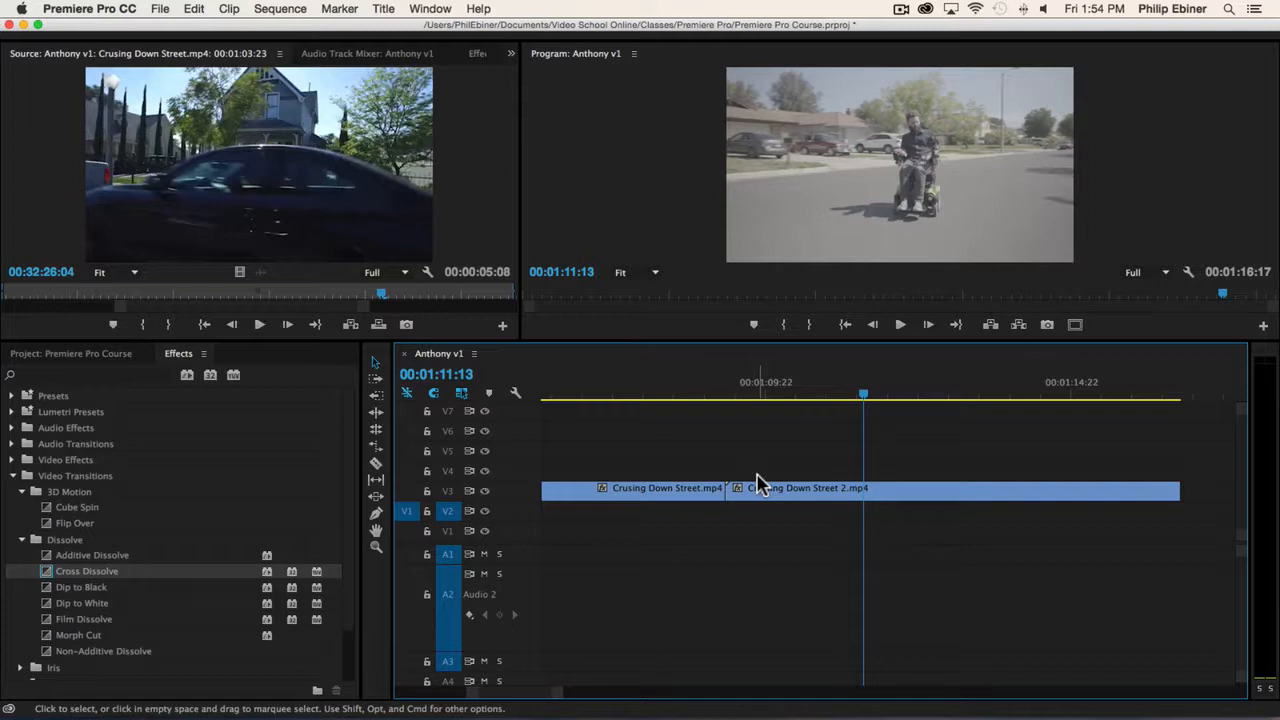
Trim about 11 frames off the start of Cruising Down Street 2.mp4, keeping it against the first street clip.
{"action": "key", "text": "minus"}
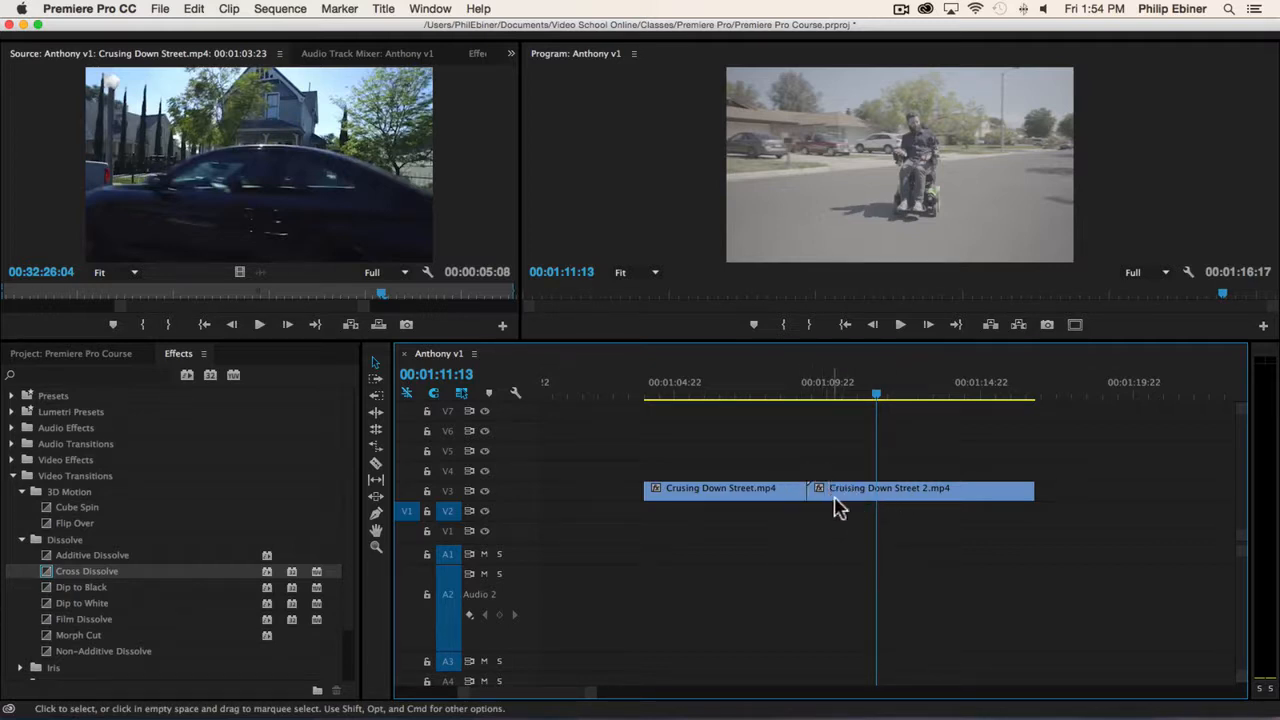
{"action": "mouse_move", "coordinate": [816, 491]}
{"action": "left_mouse_down"}
{"action": "mouse_move", "coordinate": [846, 493]}
{"action": "mouse_move", "coordinate": [827, 491]}
{"action": "left_mouse_up"}
{"action": "left_click", "coordinate": [813, 390]}
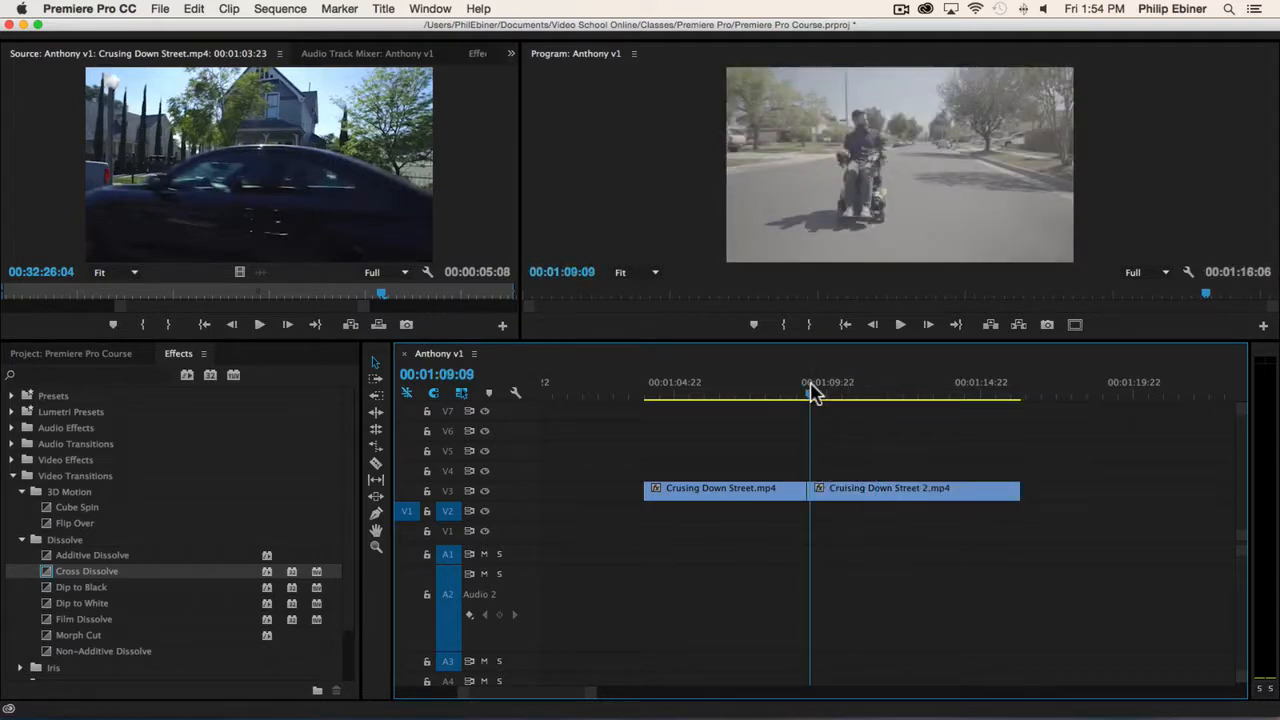
{"action": "key", "text": "equal"}
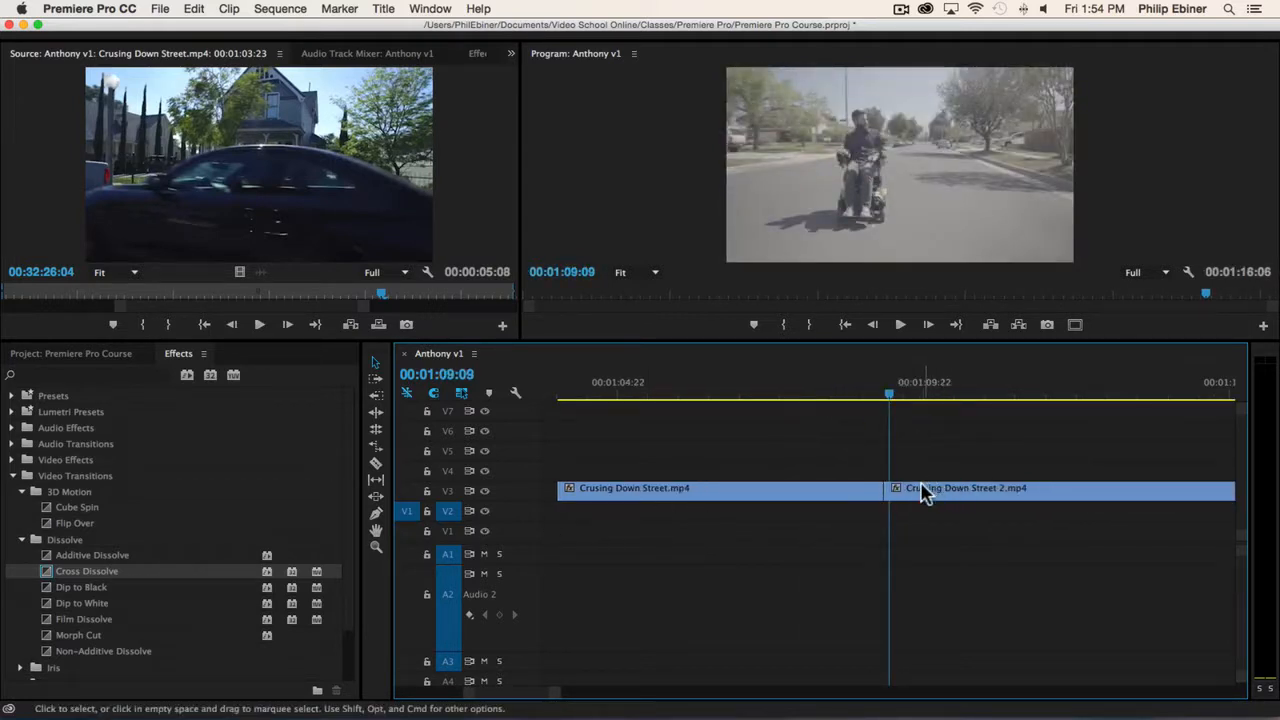
Extend the end of Crusing Down Street.mp4 to about 00:01:11:05, with Cruising Down Street 2.mp4 directly after it.
{"action": "key", "text": "minus"}
{"action": "left_click_drag", "start_coordinate": [923, 492], "coordinate": [1034, 494]}
{"action": "left_click_drag", "start_coordinate": [881, 491], "coordinate": [950, 495]}
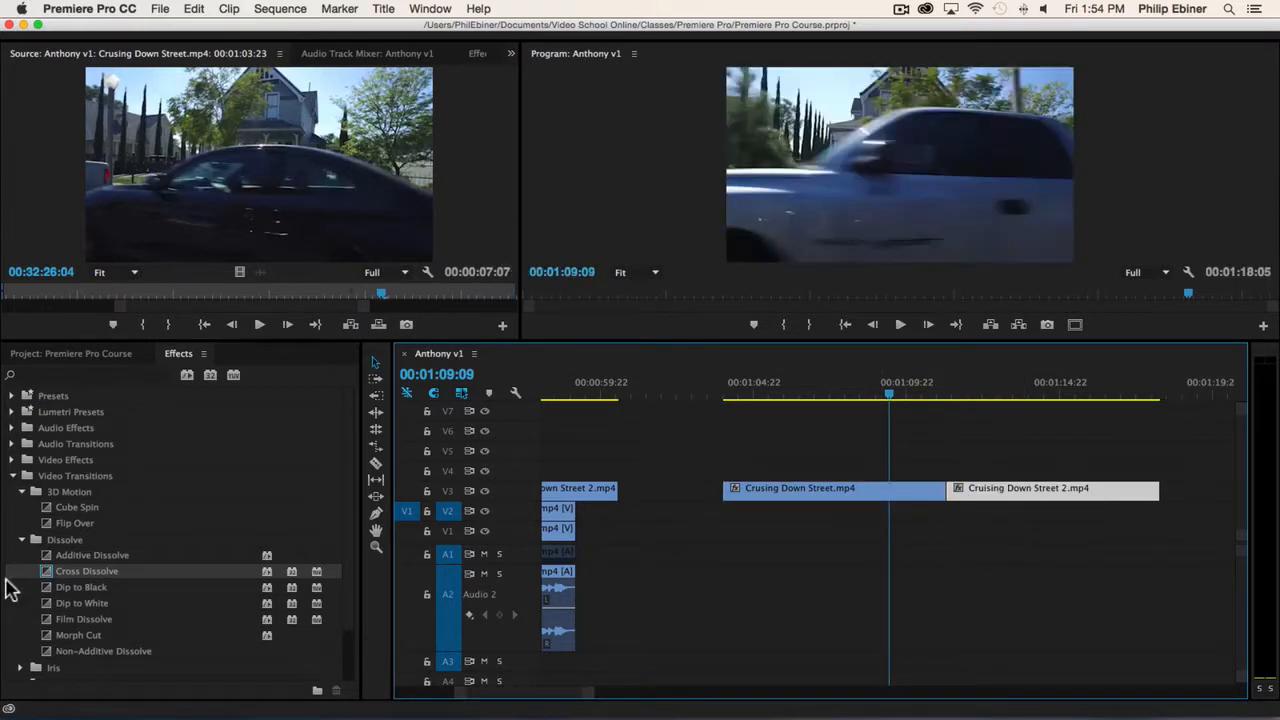
Apply Cross Dissolve centred on the cut between the two street clips and try to lengthen the transition.
{"action": "left_click_drag", "start_coordinate": [70, 580], "coordinate": [955, 505]}
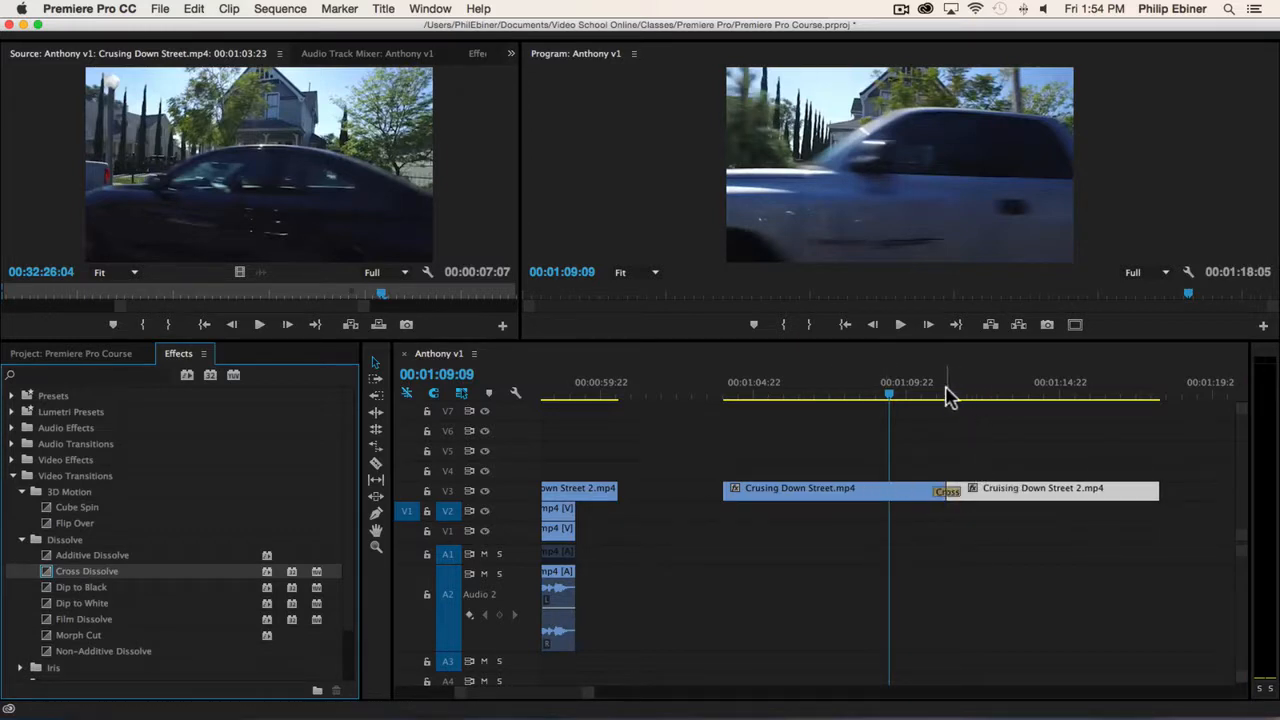
{"action": "left_click", "coordinate": [951, 394]}
{"action": "key", "text": "equal"}
{"action": "key", "text": "equal"}
{"action": "left_click_drag", "start_coordinate": [948, 490], "coordinate": [1053, 488]}
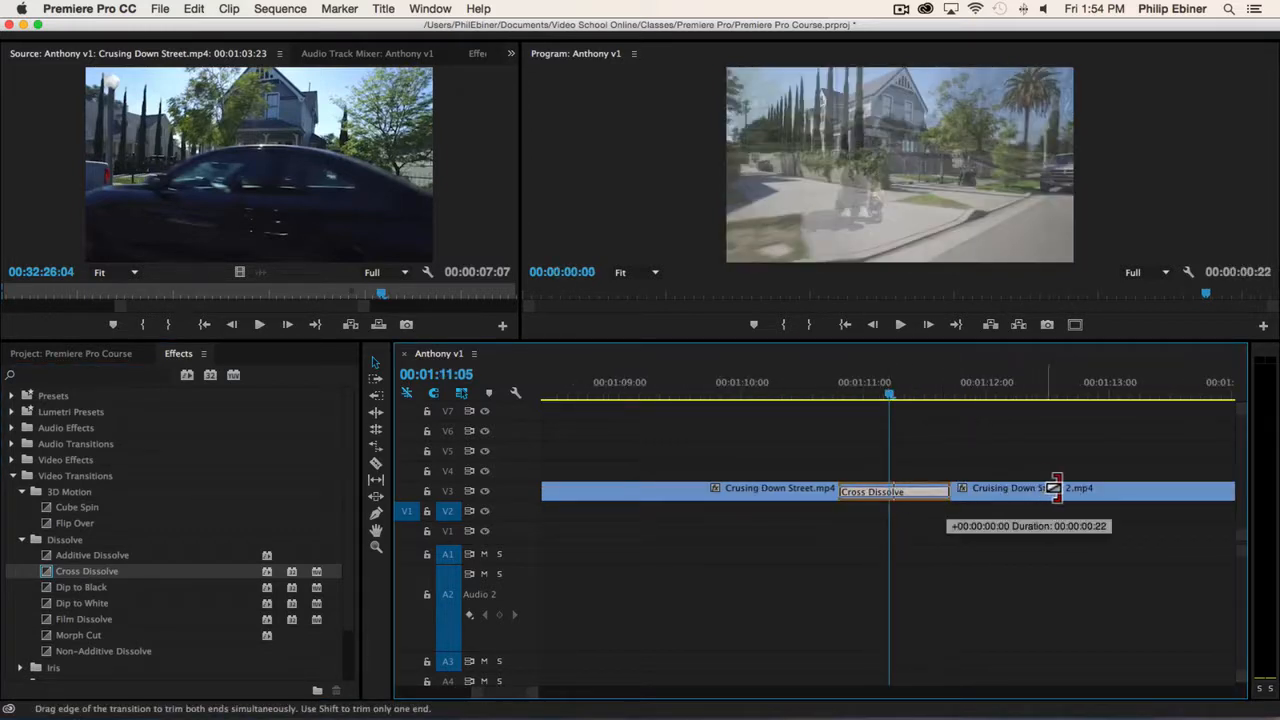
{"action": "left_click_drag", "start_coordinate": [946, 491], "coordinate": [1152, 491]}
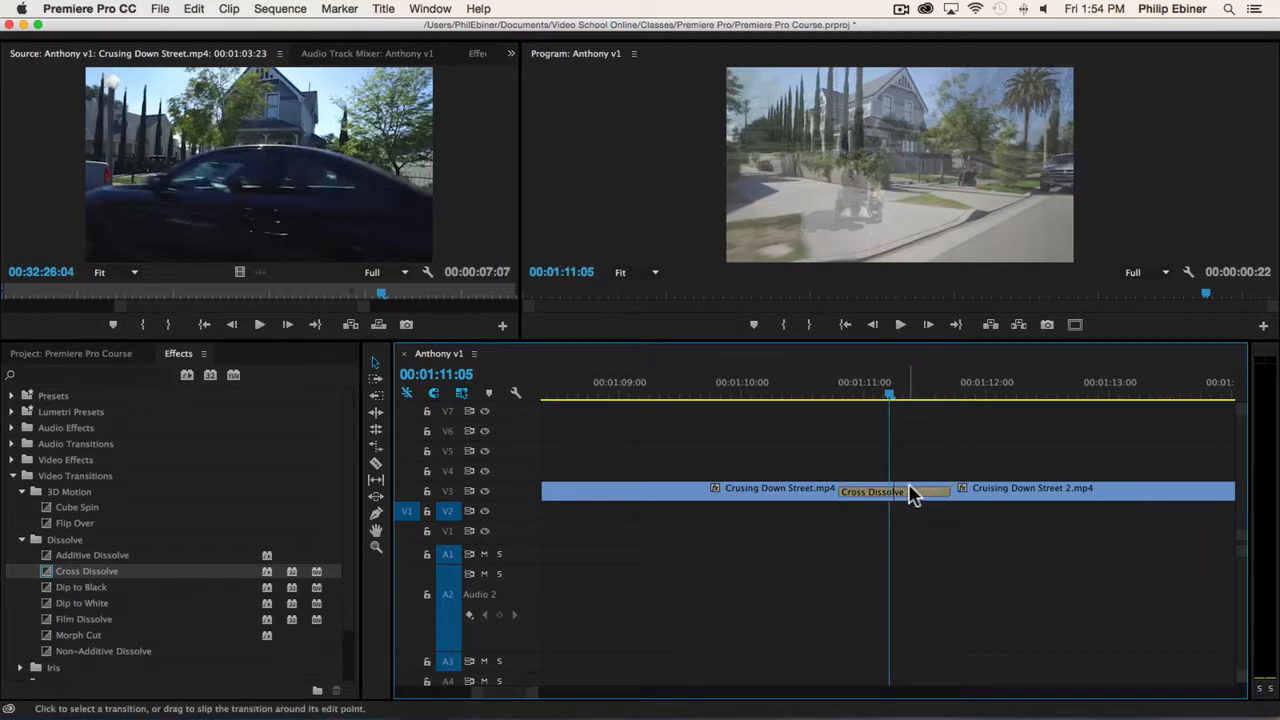
Delete the Cross Dissolve between the two street clips.
{"action": "key", "text": "minus"}
{"action": "left_click", "coordinate": [997, 492]}
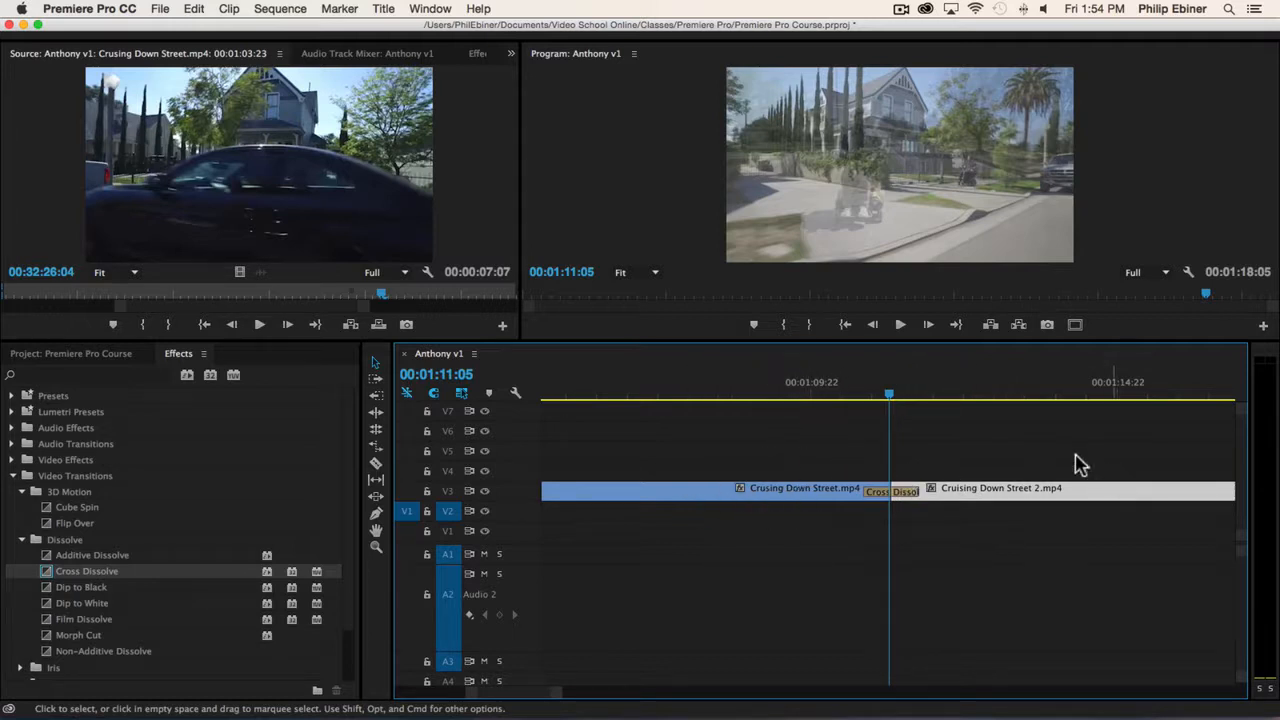
{"action": "left_click", "coordinate": [909, 491]}
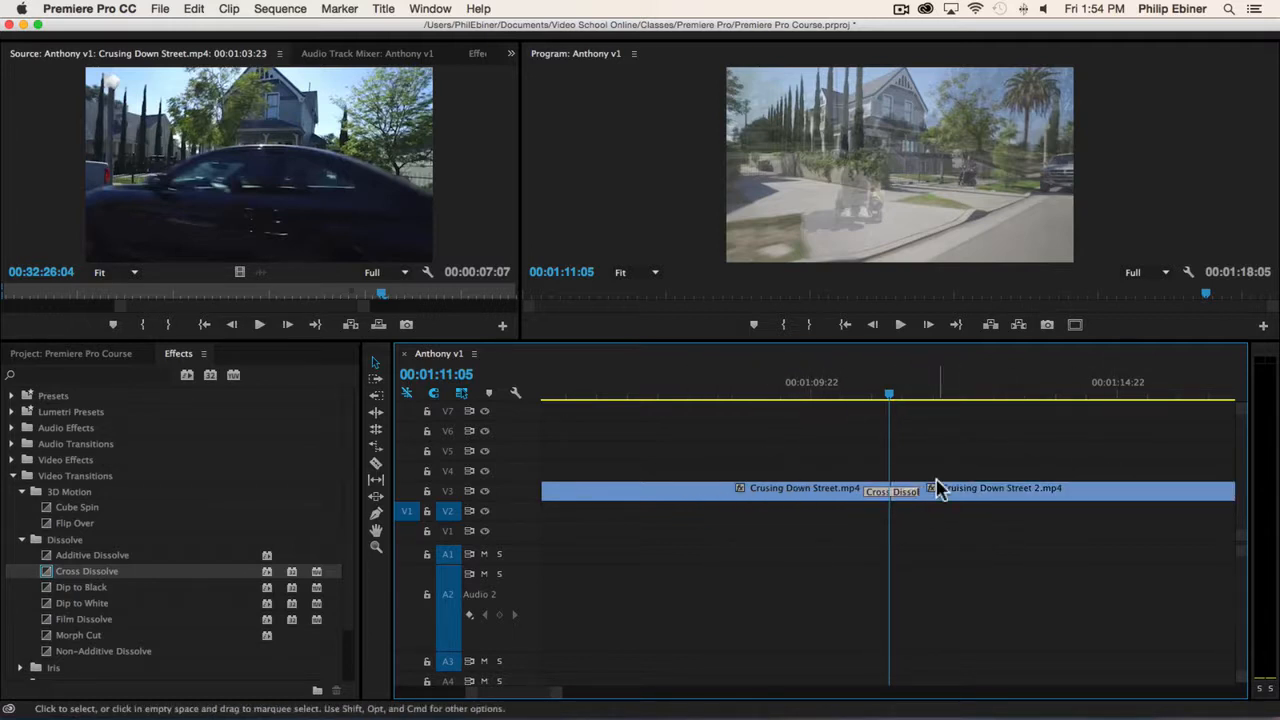
{"action": "key", "text": "Delete"}
Shorten Crusing Down Street.mp4 to start at 00:01:07:20 and Cruising Down Street 2.mp4 to end at about 00:01:14:12, meeting at 00:01:11:05.
{"action": "left_click_drag", "start_coordinate": [891, 491], "coordinate": [1116, 490]}
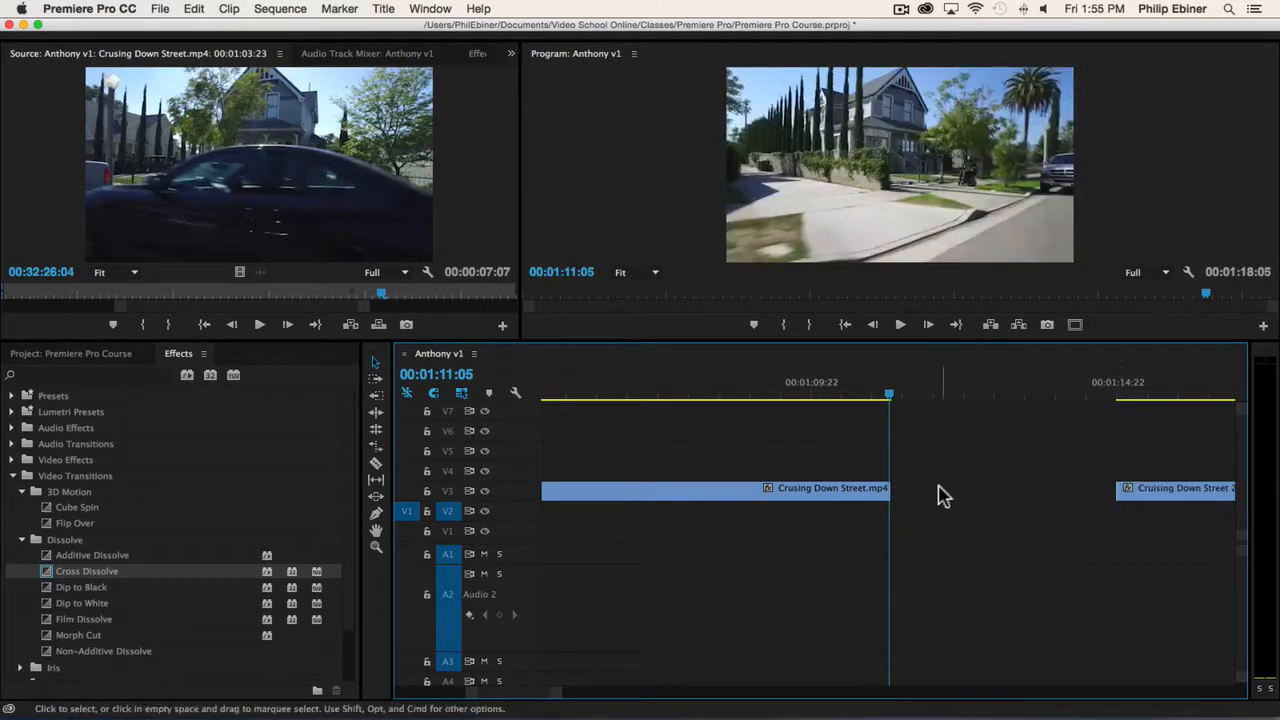
{"action": "left_click_drag", "start_coordinate": [893, 491], "coordinate": [850, 491]}
{"action": "left_click_drag", "start_coordinate": [1163, 492], "coordinate": [946, 488]}
Apply a Cross Dissolve spanning nearly all of both shortened street clips and preview it from start to end.
{"action": "left_click_drag", "start_coordinate": [106, 574], "coordinate": [1098, 491]}
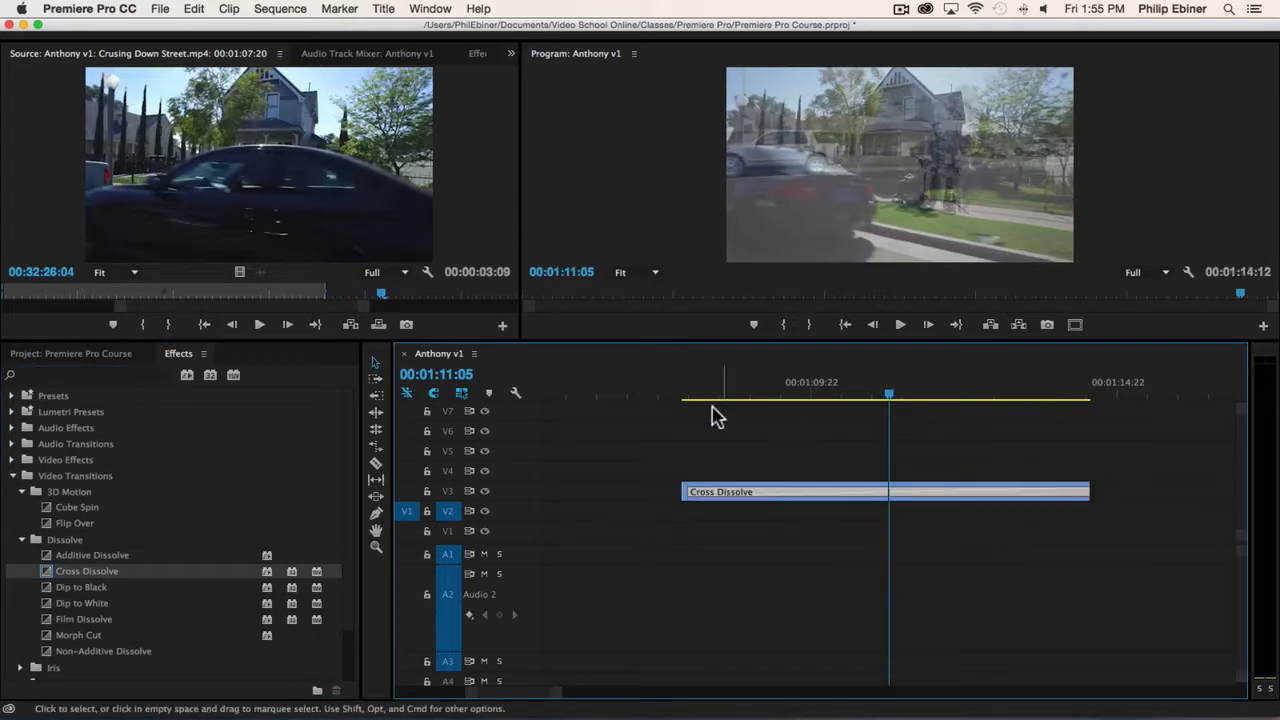
{"action": "left_click", "coordinate": [696, 397]}
{"action": "key", "text": "space"}
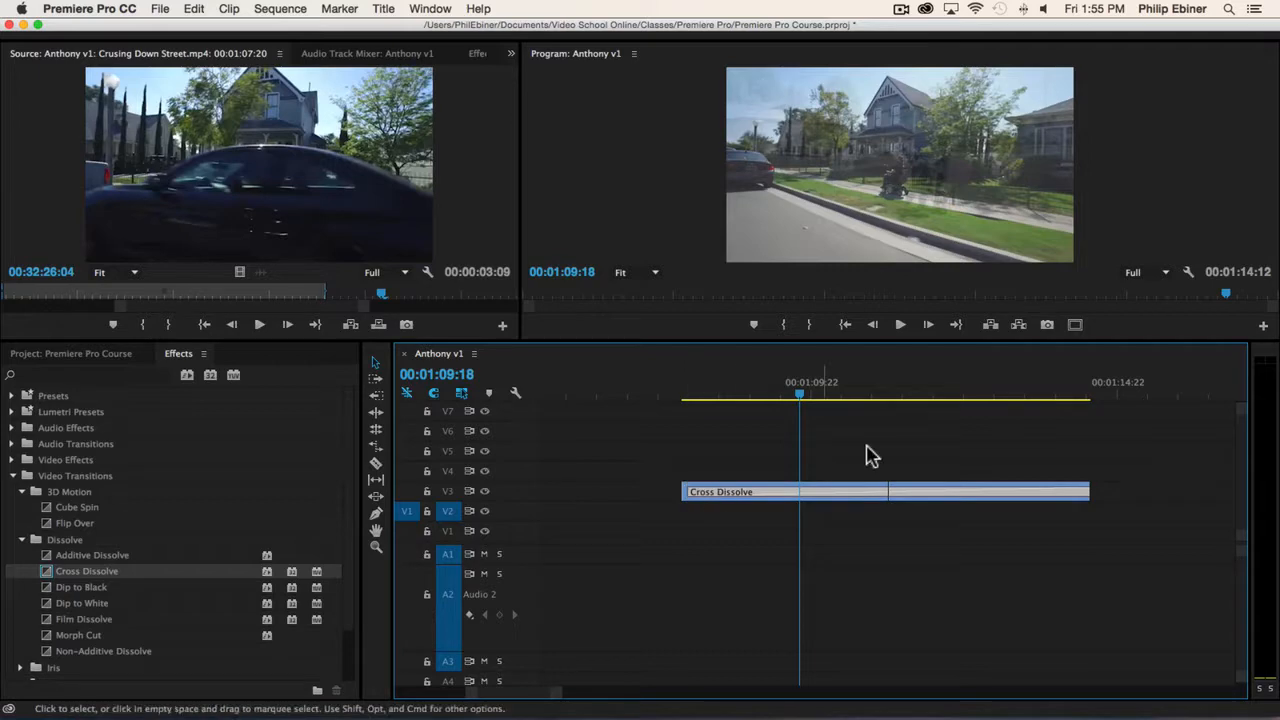
{"action": "left_click_drag", "start_coordinate": [686, 394], "coordinate": [1088, 414]}
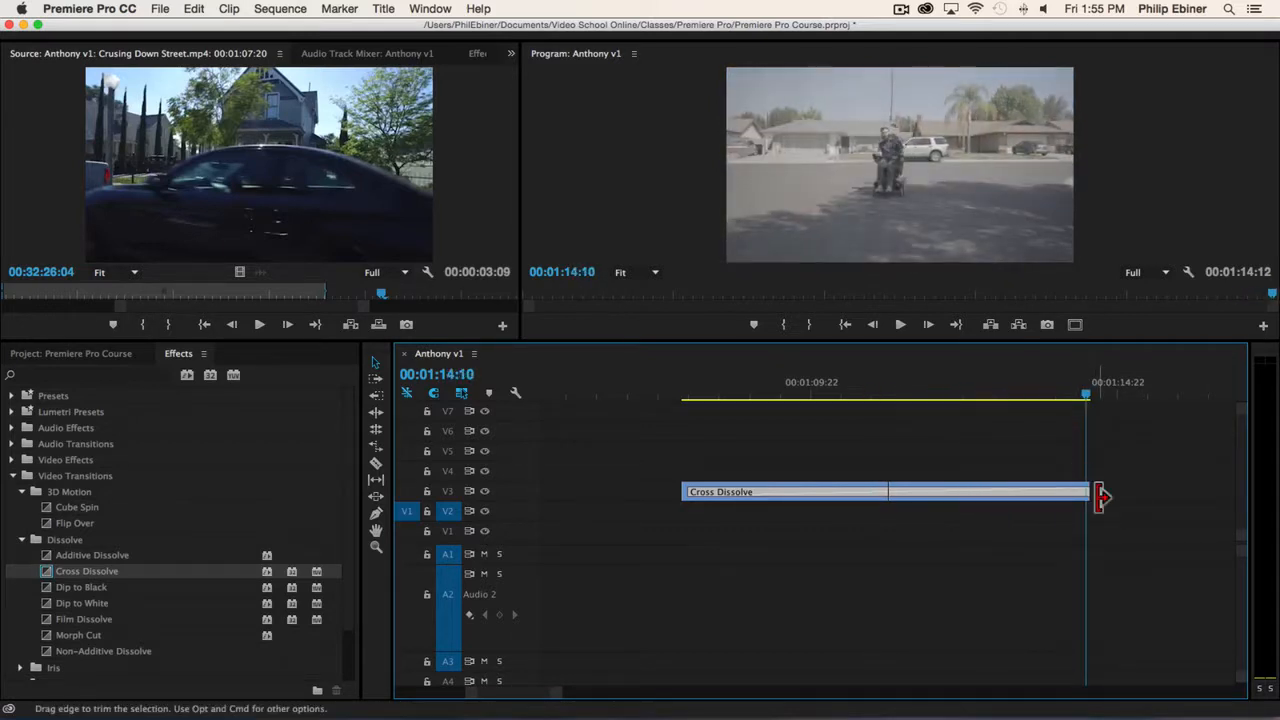
{"action": "left_click", "coordinate": [1079, 491]}
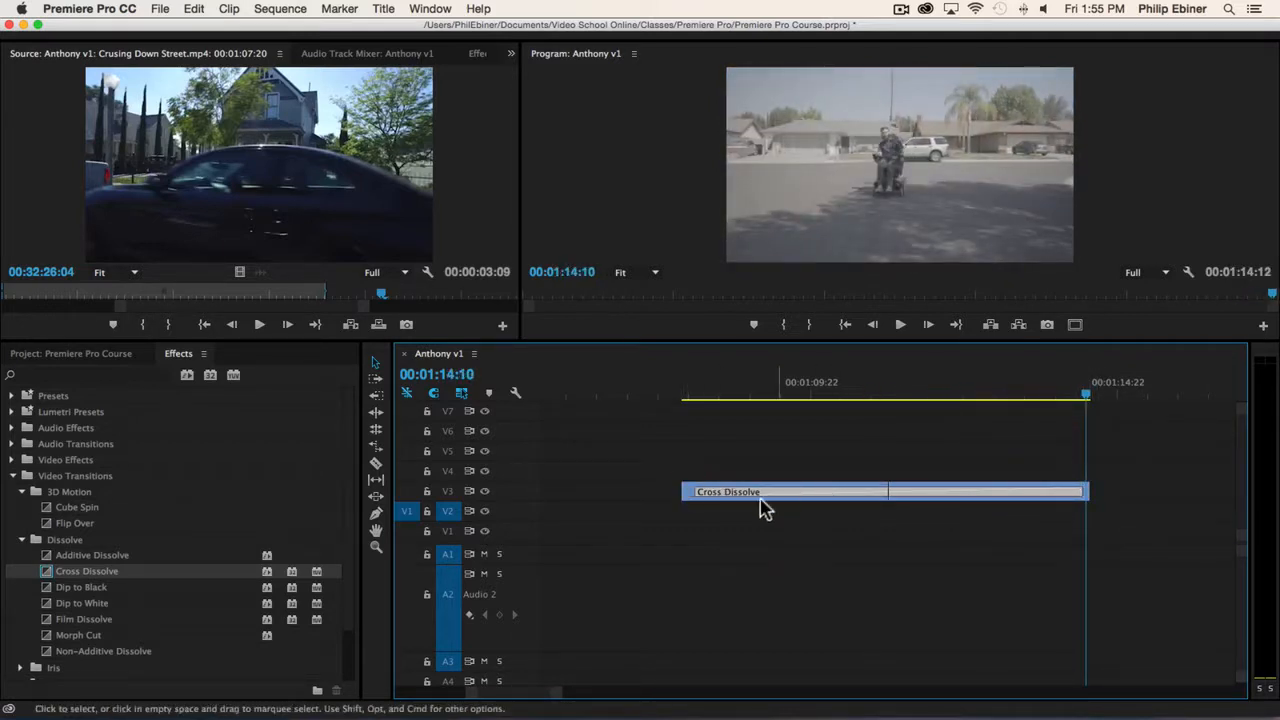
{"action": "left_click_drag", "start_coordinate": [1068, 394], "coordinate": [902, 395]}
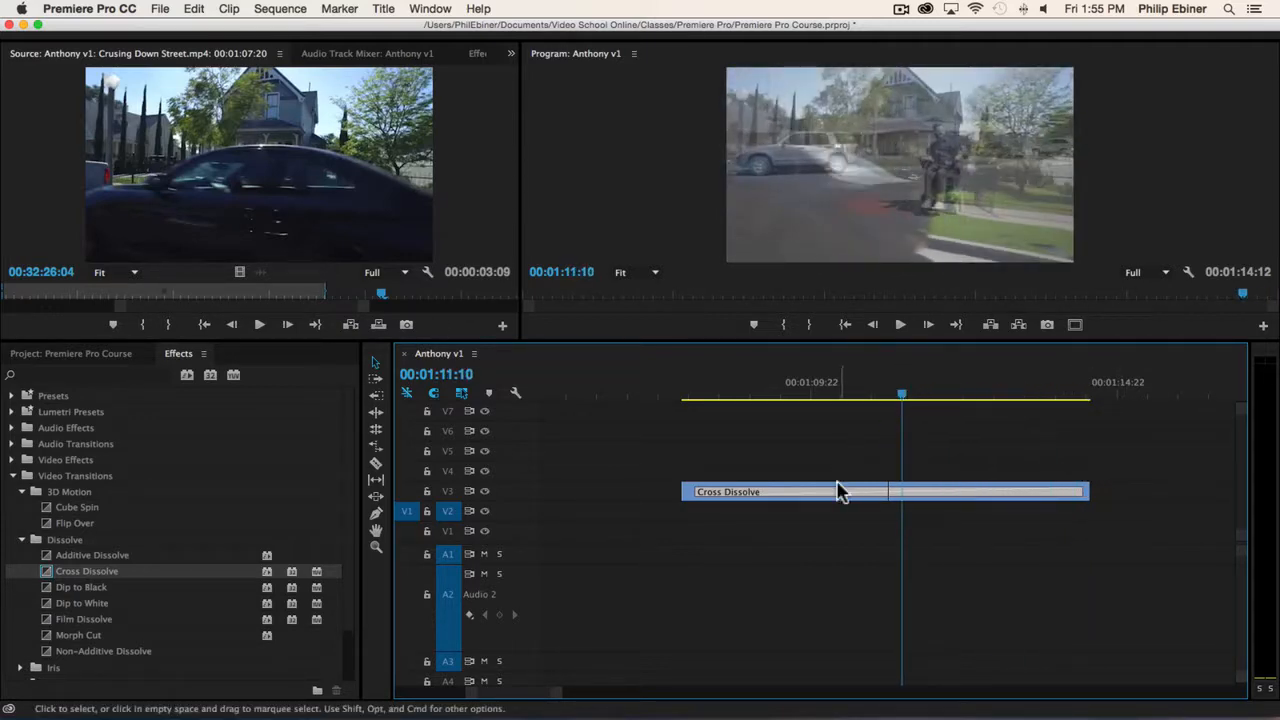
Delete the long Cross Dissolve and extend both street clips, with Crusing Down Street.mp4 running from 00:01:06:14 to about 00:01:12:10.
{"action": "key", "text": "Delete"}
{"action": "left_click_drag", "start_coordinate": [928, 495], "coordinate": [1034, 489]}
{"action": "left_click_drag", "start_coordinate": [1023, 493], "coordinate": [1110, 494]}
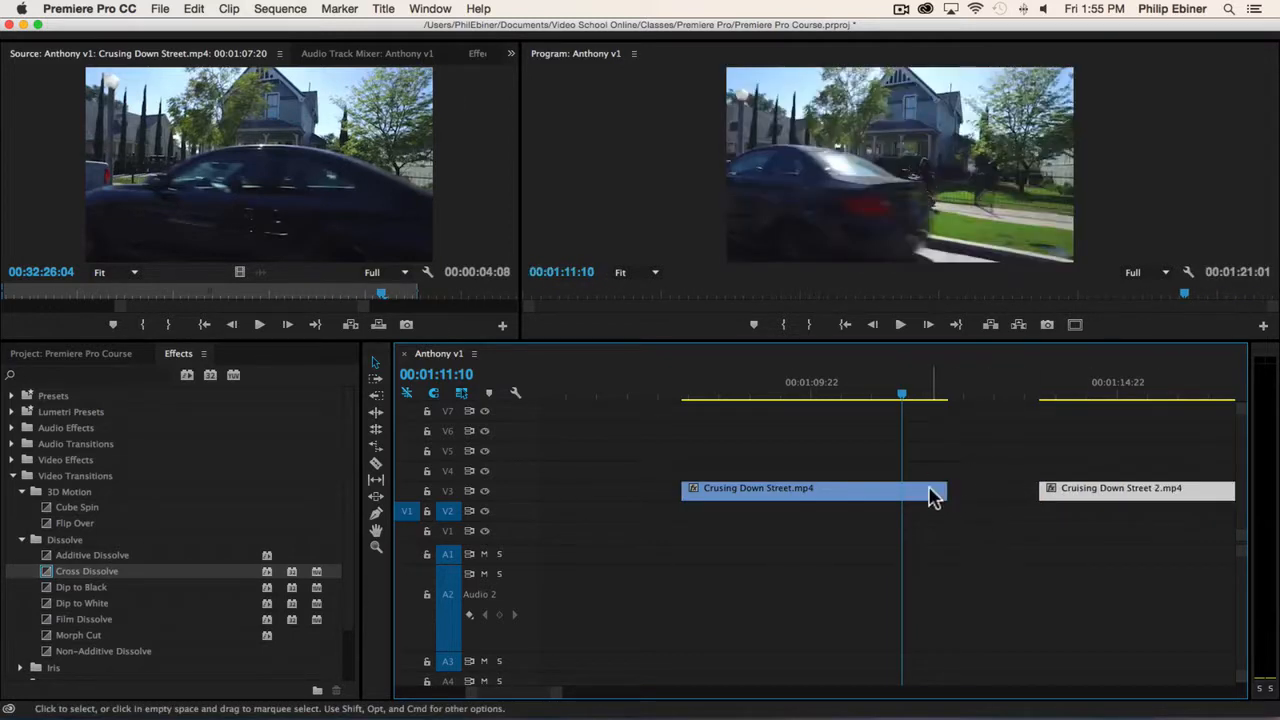
{"action": "left_click_drag", "start_coordinate": [937, 494], "coordinate": [1040, 494]}
{"action": "left_click_drag", "start_coordinate": [940, 505], "coordinate": [864, 508]}
{"action": "left_click_drag", "start_coordinate": [1080, 489], "coordinate": [1038, 492]}
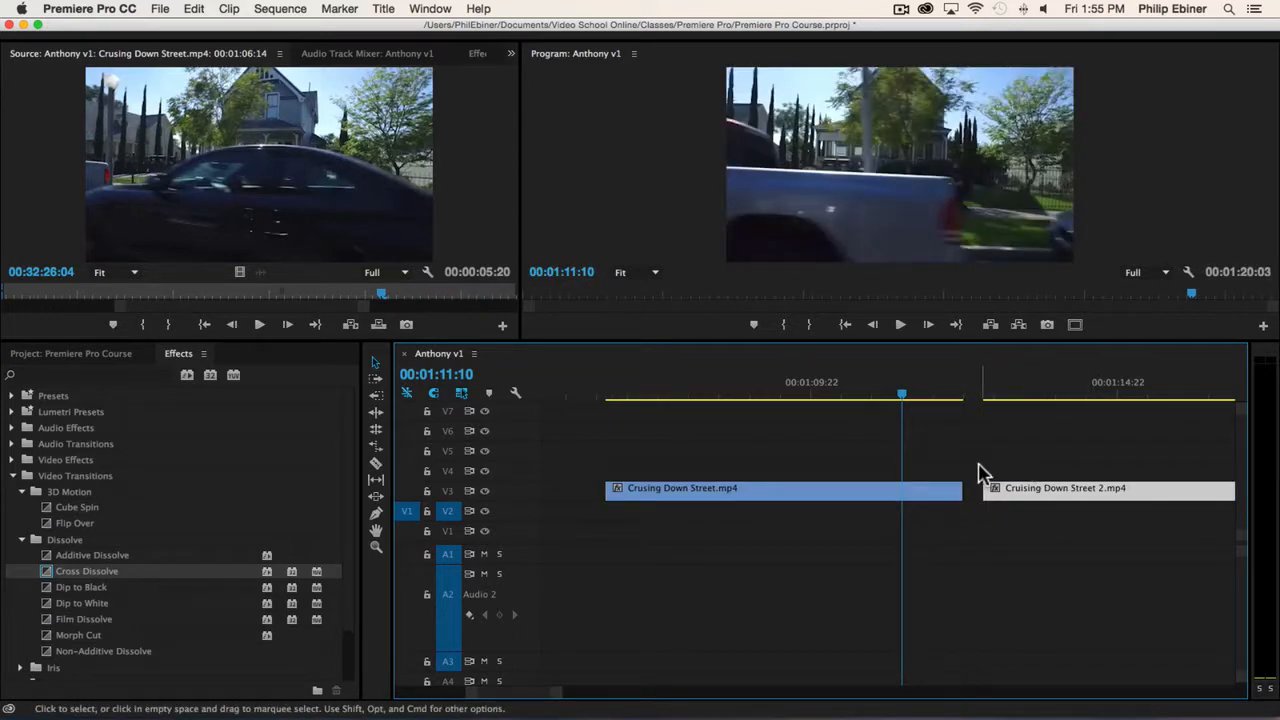
Close the gap between the two street clips on V3.
{"action": "left_click", "coordinate": [986, 464]}
{"action": "left_click", "coordinate": [976, 490]}
{"action": "key", "text": "Delete"}
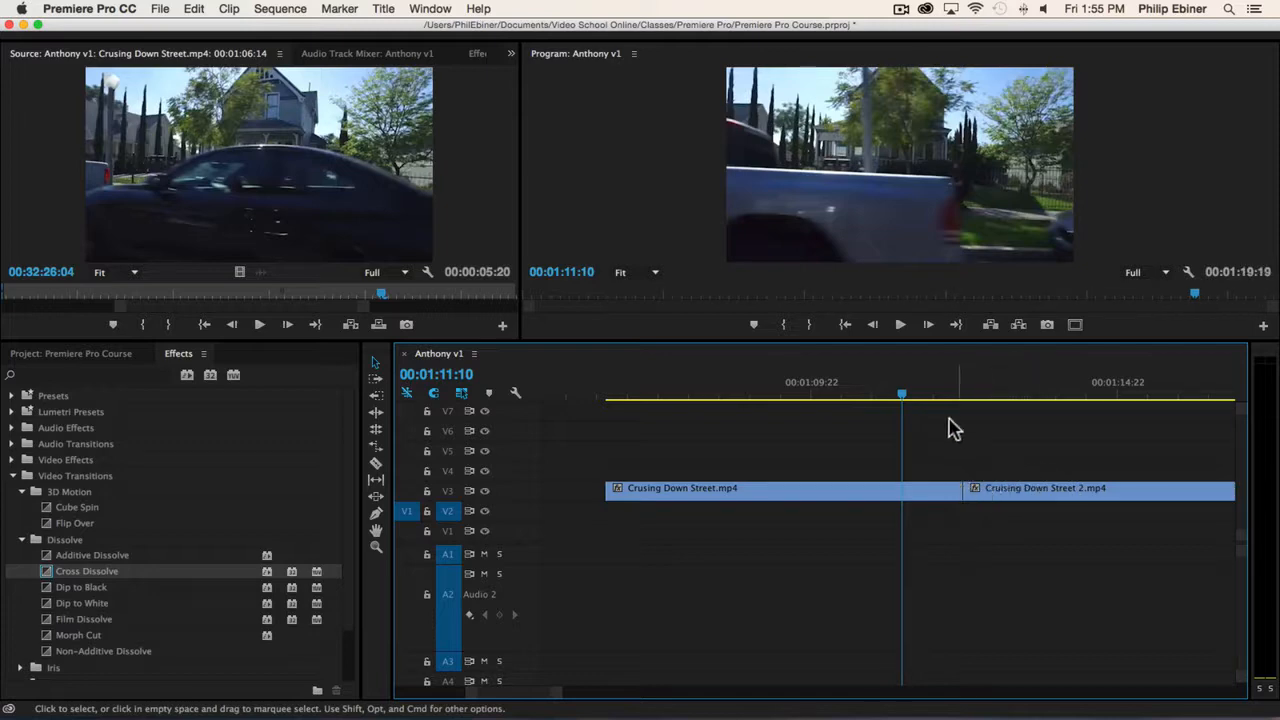
Apply the Push transition from the Slide group at the start of Cruising Down Street 2.mp4 and play through it from 00:01:11:15.
{"action": "mouse_move", "coordinate": [940, 397]}
{"action": "left_mouse_down"}
{"action": "mouse_move", "coordinate": [1051, 397]}
{"action": "mouse_move", "coordinate": [894, 399]}
{"action": "mouse_move", "coordinate": [1008, 403]}
{"action": "mouse_move", "coordinate": [916, 401]}
{"action": "left_mouse_up"}
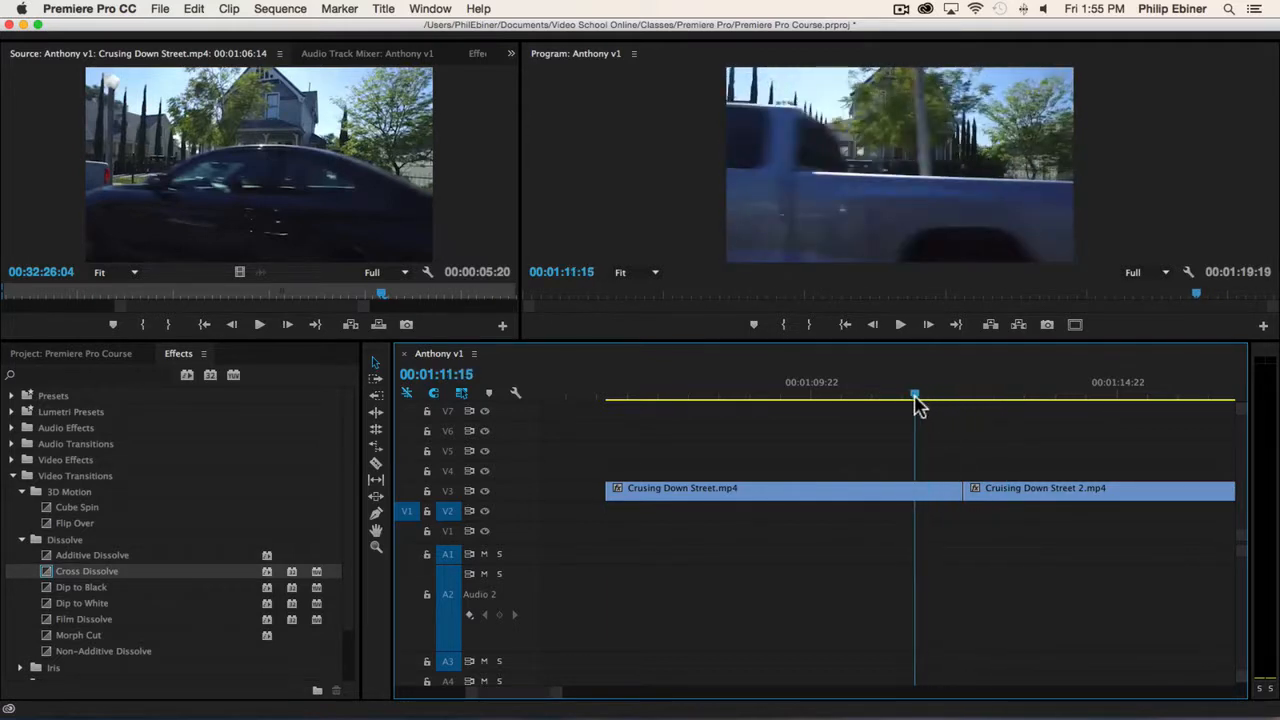
{"action": "left_click", "coordinate": [22, 539]}
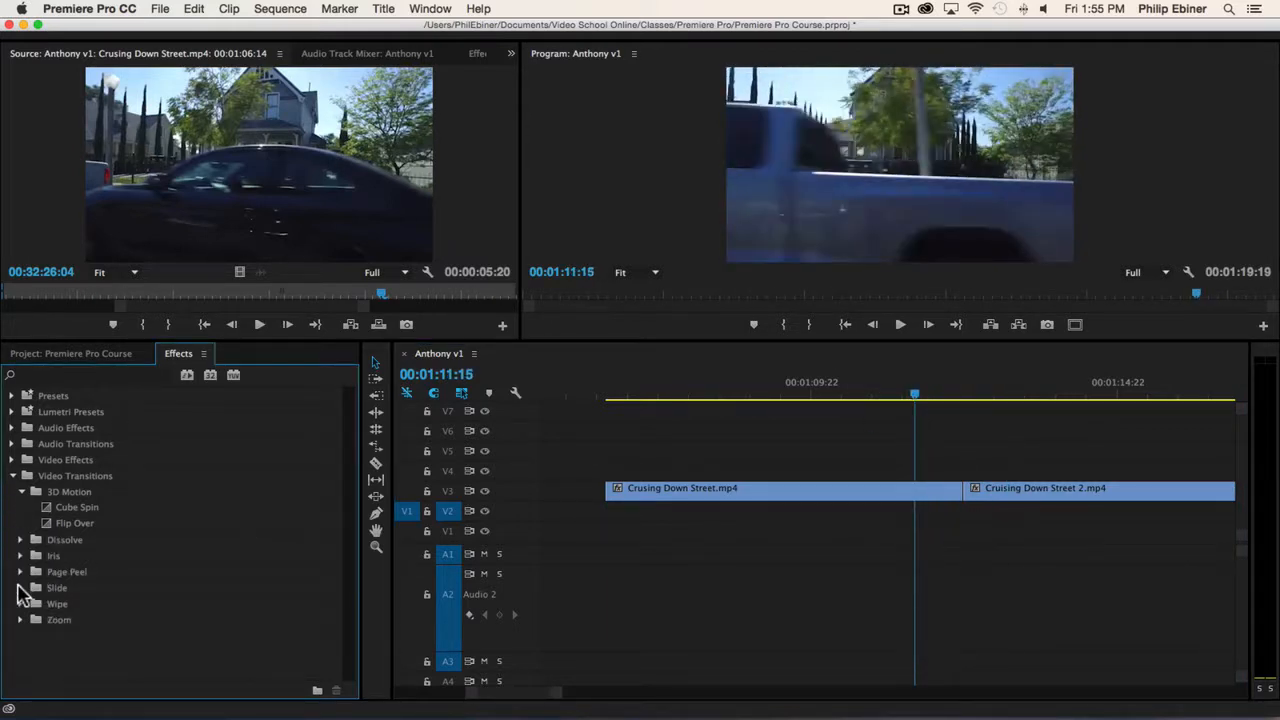
{"action": "left_click", "coordinate": [20, 588]}
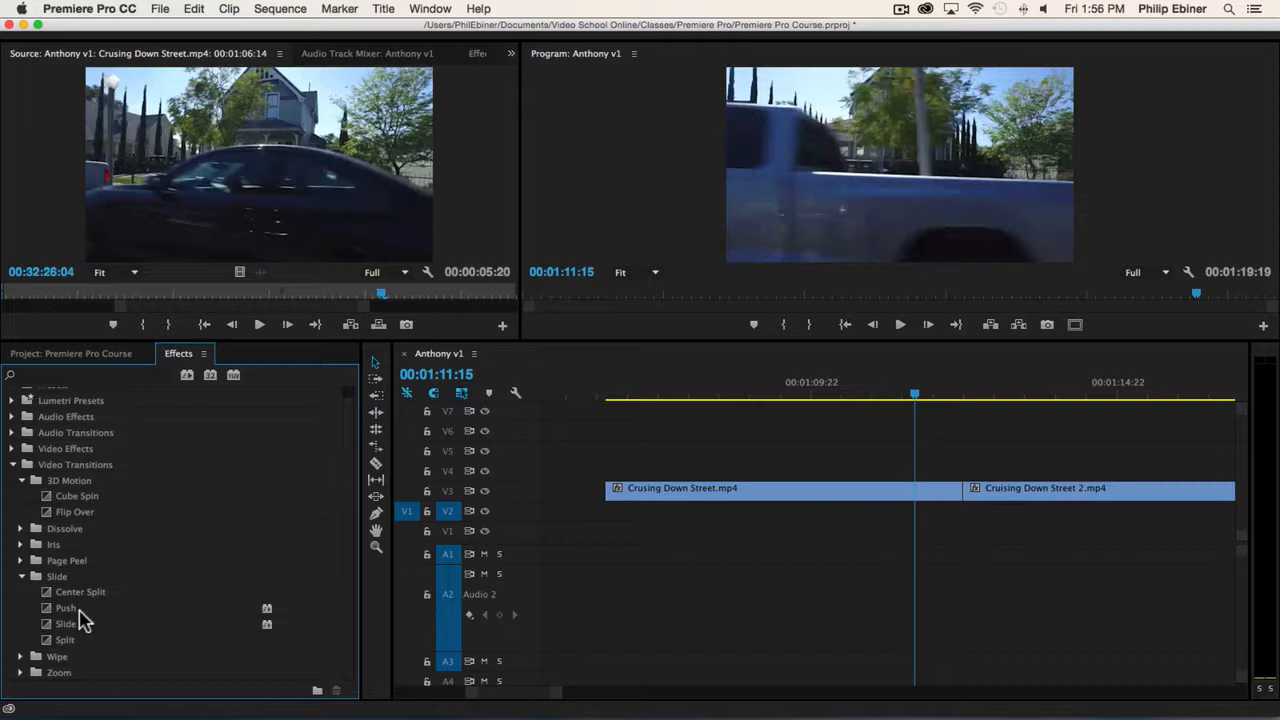
{"action": "left_click_drag", "start_coordinate": [68, 608], "coordinate": [966, 498]}
{"action": "key", "text": "space"}
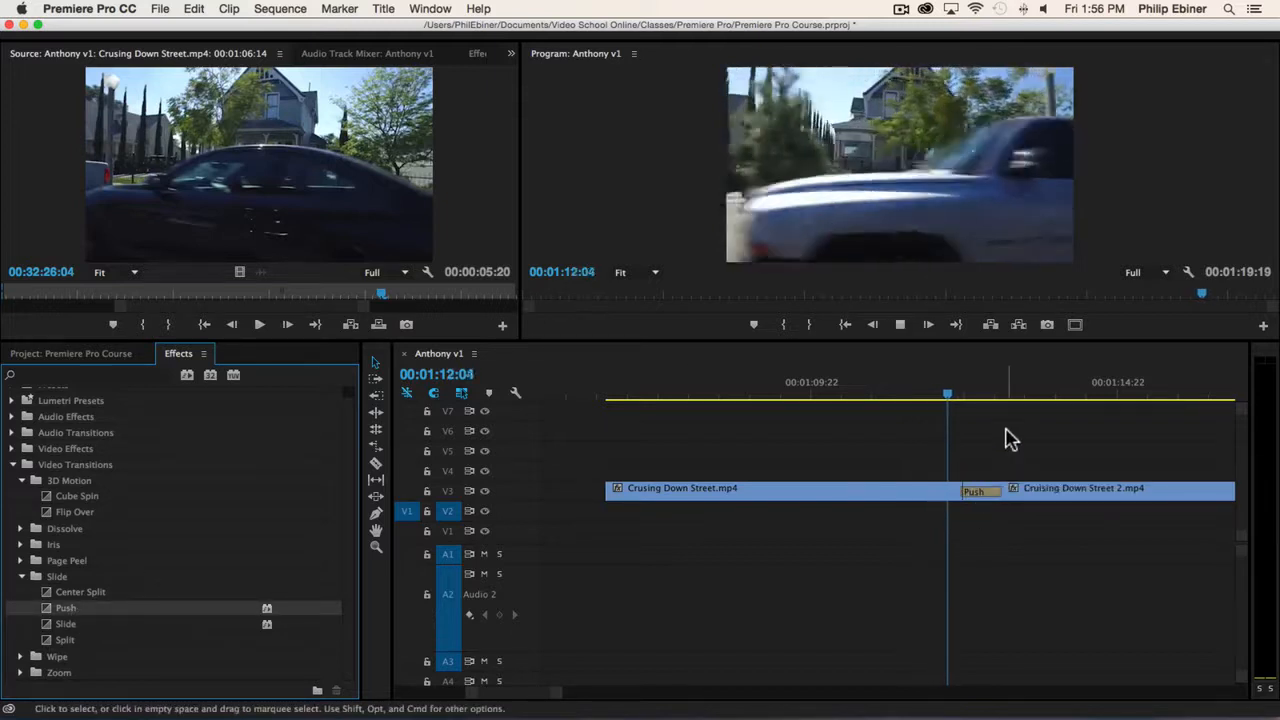
{"action": "key", "text": "space"}
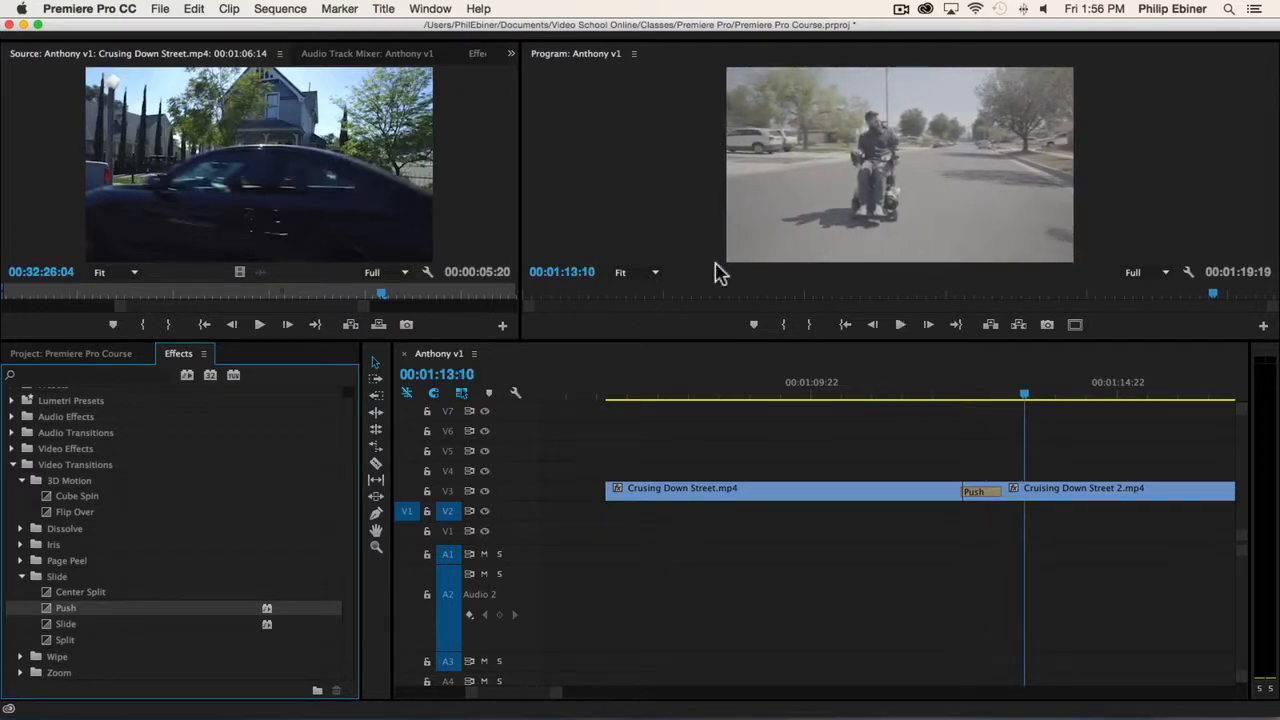
Show the Push transition's settings in an enlarged Effect Controls panel and set its direction so the incoming clip pushes upward.
{"action": "mouse_move", "coordinate": [985, 392]}
{"action": "left_mouse_down"}
{"action": "mouse_move", "coordinate": [935, 393]}
{"action": "mouse_move", "coordinate": [1015, 393]}
{"action": "mouse_move", "coordinate": [947, 393]}
{"action": "mouse_move", "coordinate": [984, 395]}
{"action": "left_mouse_up"}
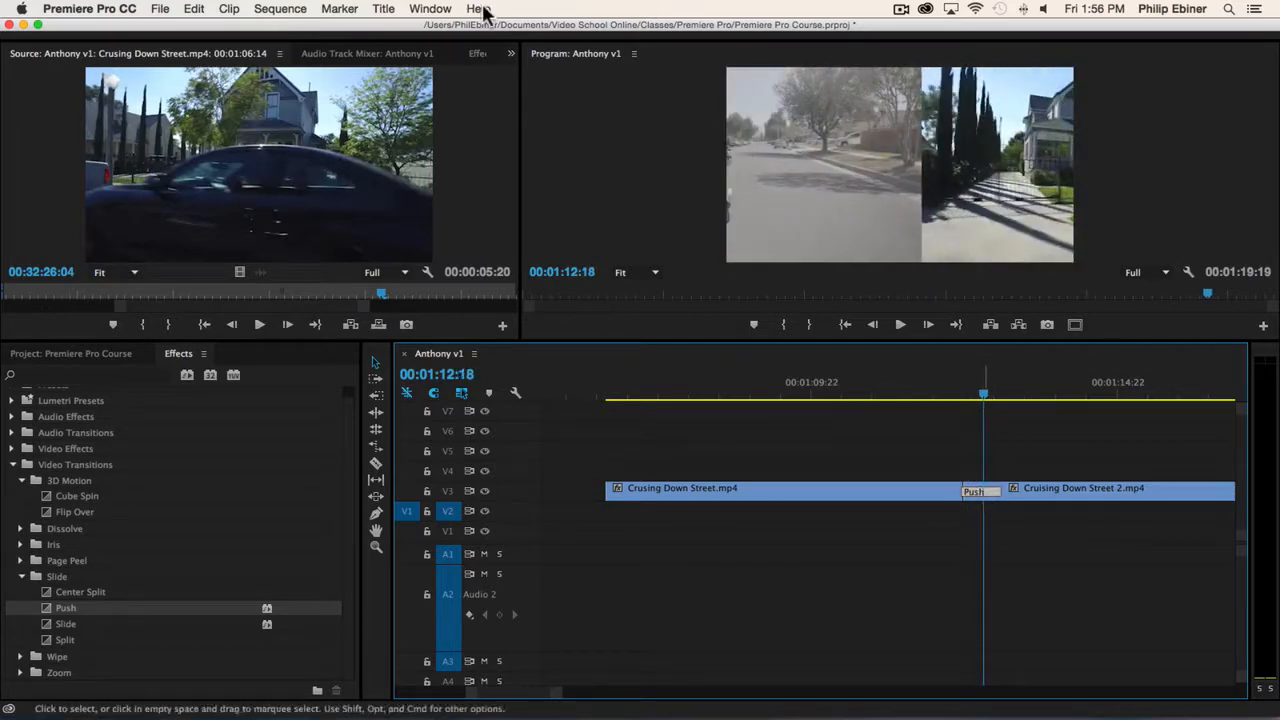
{"action": "left_click", "coordinate": [477, 56]}
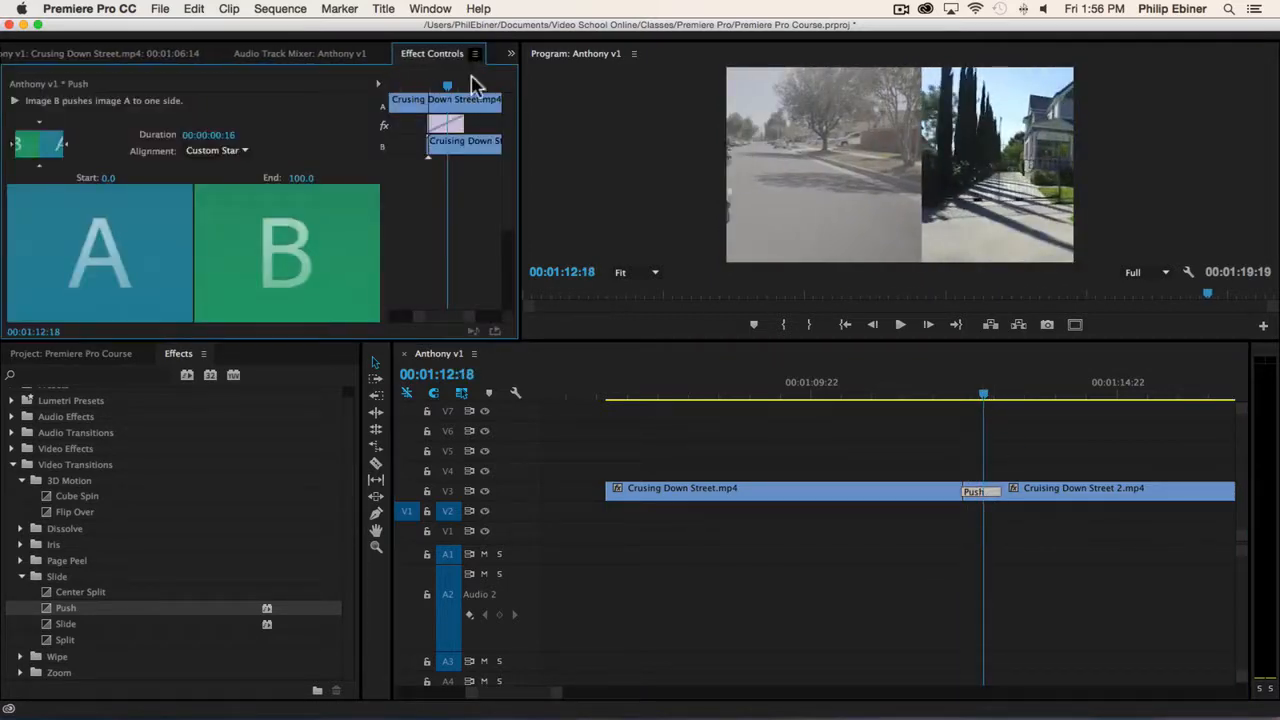
{"action": "left_click_drag", "start_coordinate": [390, 340], "coordinate": [390, 414]}
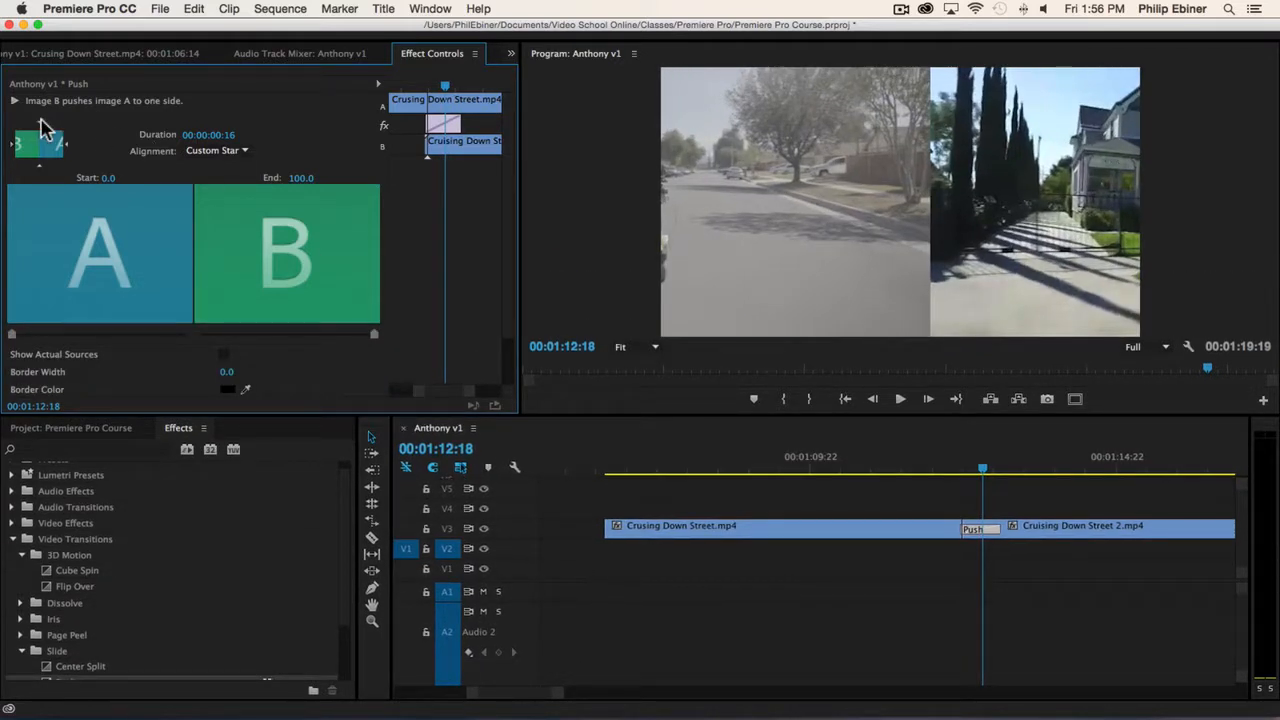
{"action": "left_click_drag", "start_coordinate": [251, 416], "coordinate": [249, 438]}
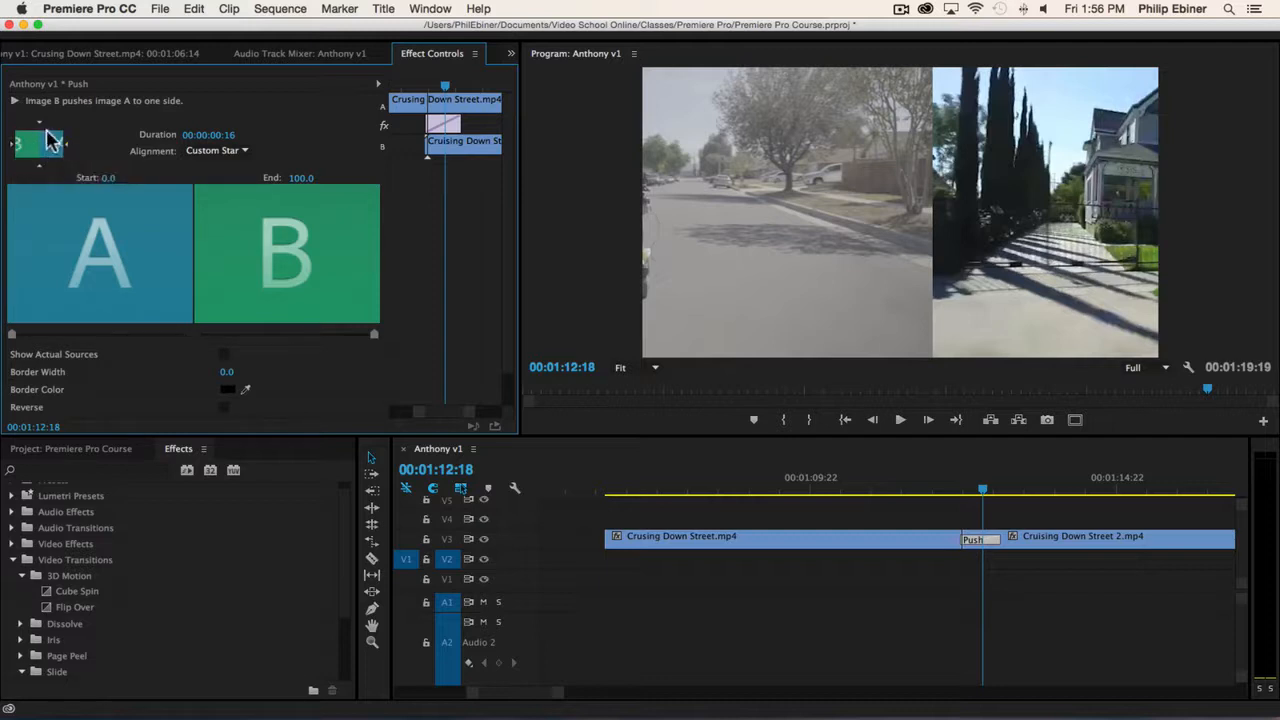
{"action": "left_click", "coordinate": [38, 163]}
{"action": "key", "text": "space"}
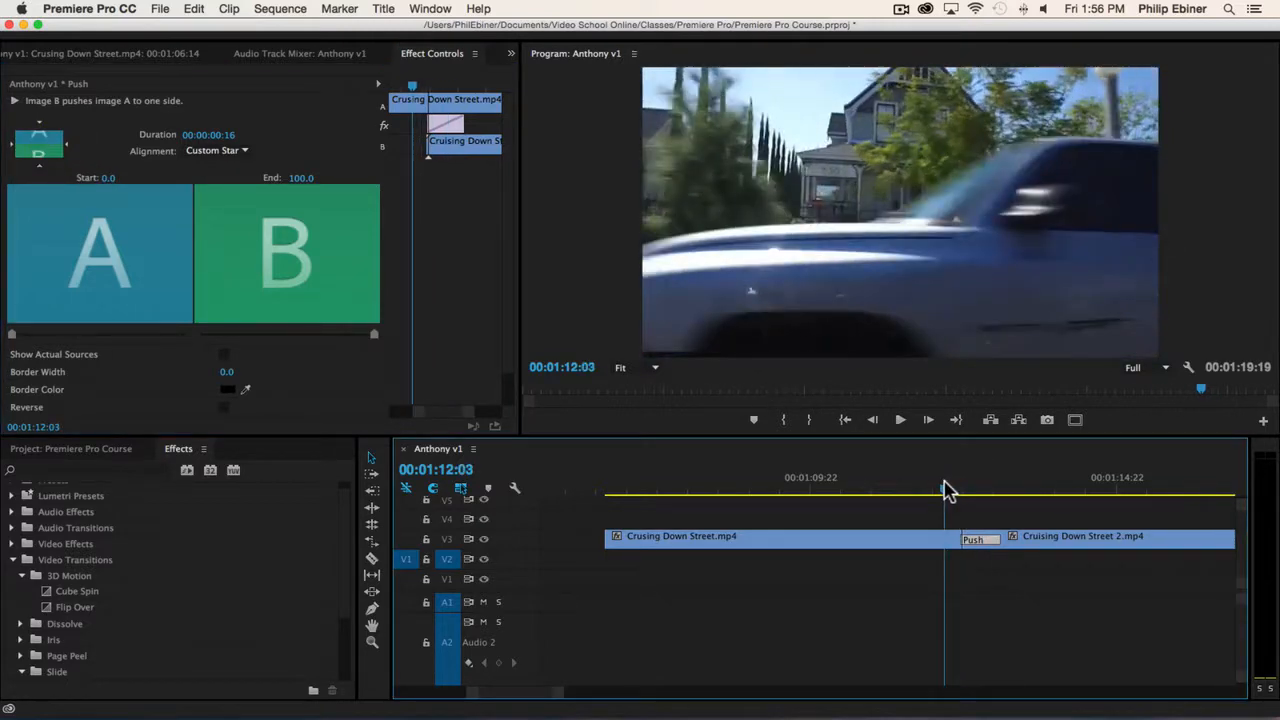